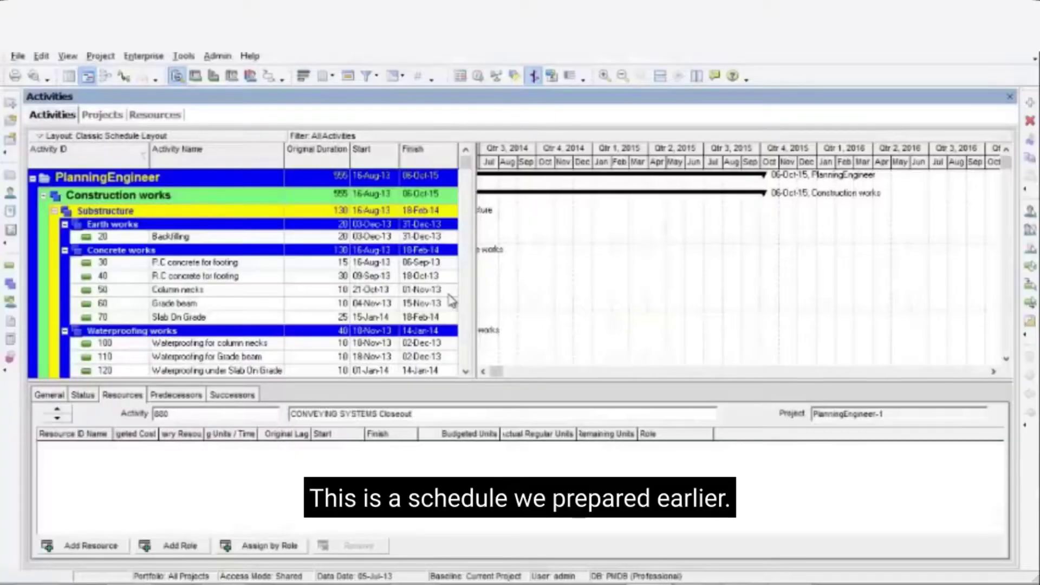
- Widen and lengthen the PlanningEngineer activity grid to show more schedule rows and columns
{"action": "left_click_drag", "start_coordinate": [376, 381], "coordinate": [372, 465]}
{"action": "left_click_drag", "start_coordinate": [478, 218], "coordinate": [566, 222]}
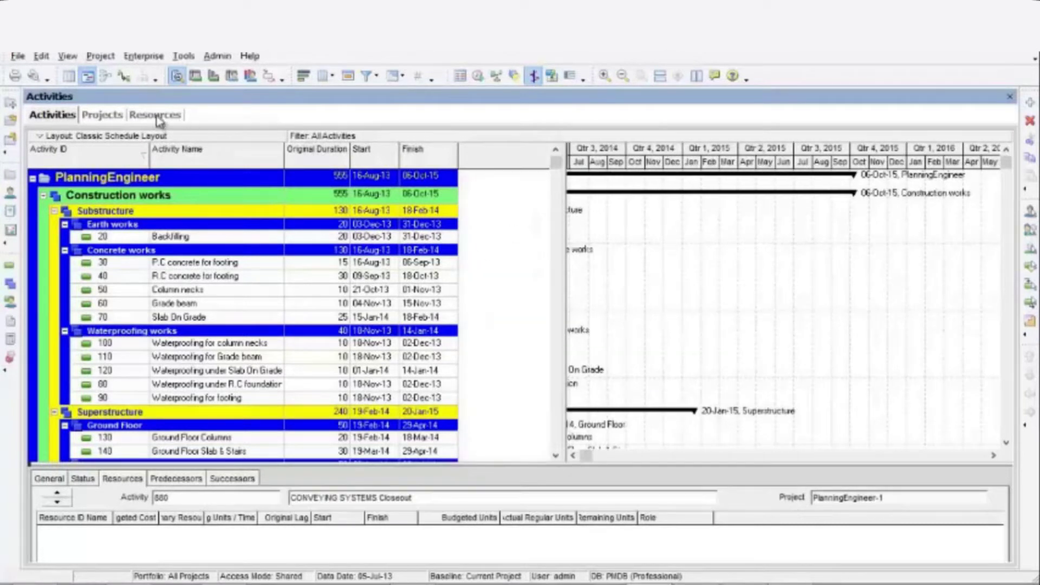
- Add a new enterprise resource with ID CostPlanning and name costPlanning
{"action": "left_click", "coordinate": [187, 59]}
{"action": "mouse_move", "coordinate": [157, 62]}
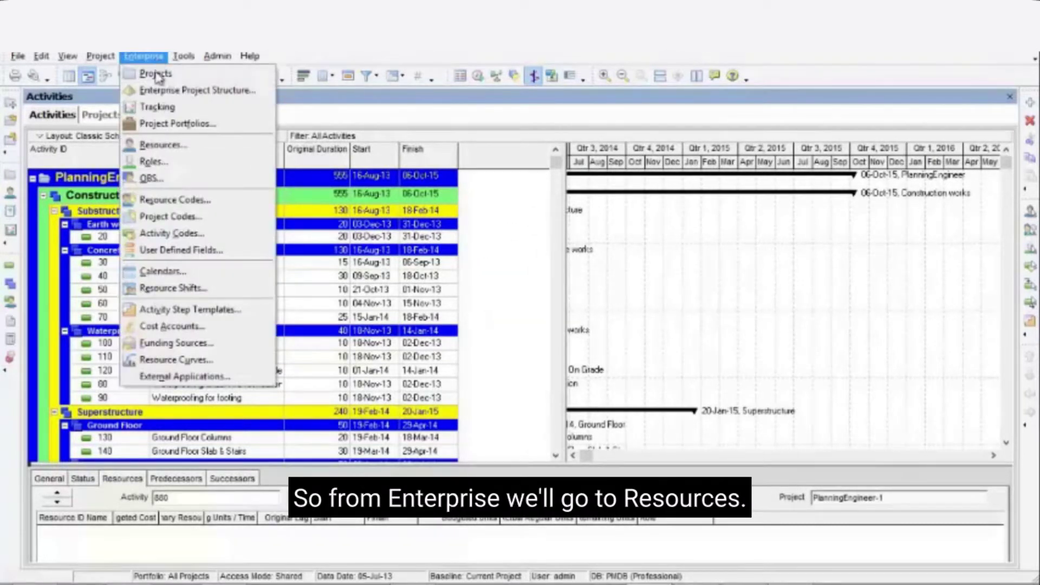
{"action": "left_click", "coordinate": [198, 144]}
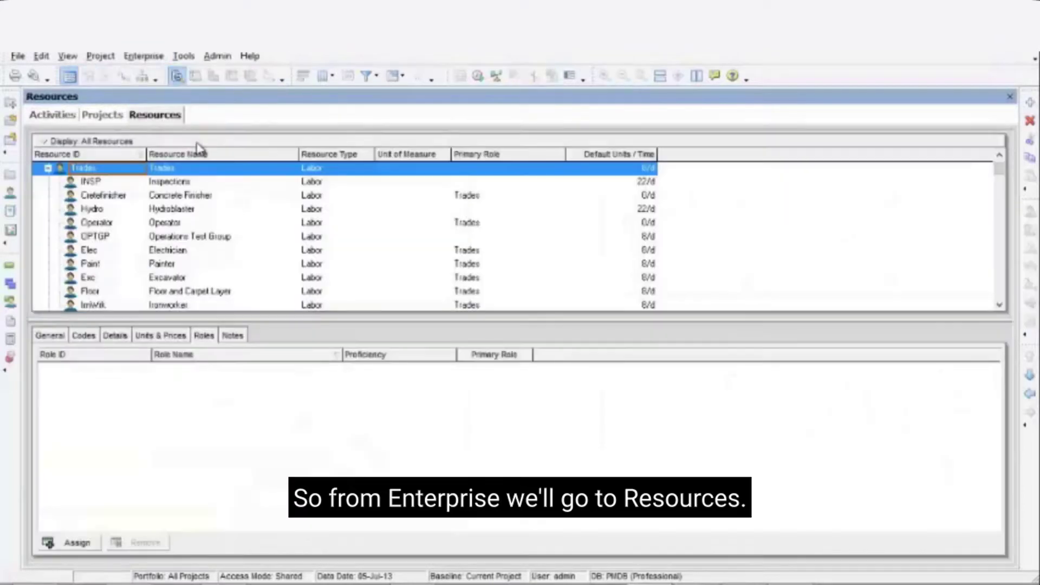
{"action": "left_click", "coordinate": [1030, 102]}
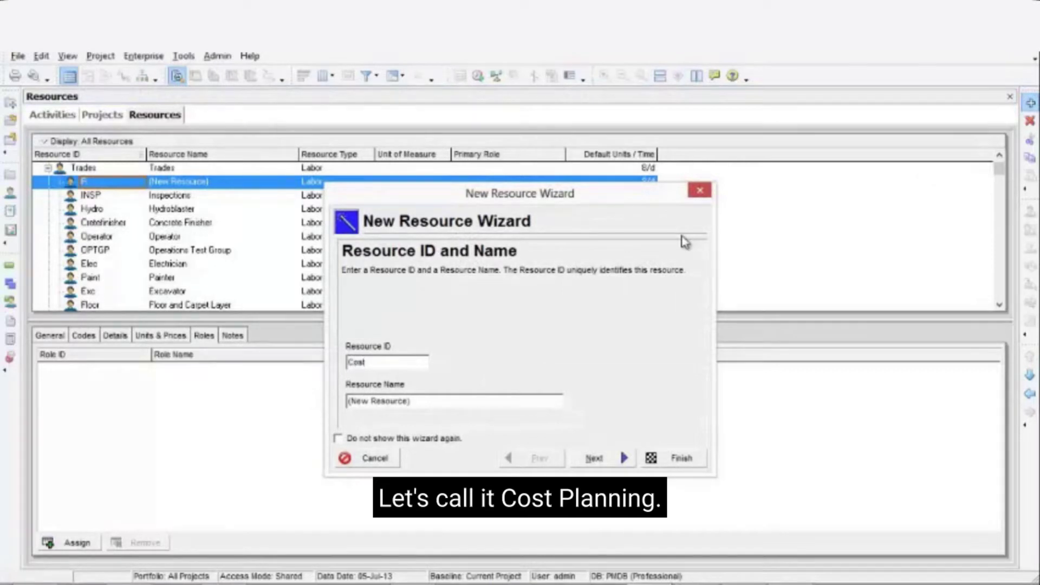
{"action": "type", "text": "CostPlanning"}
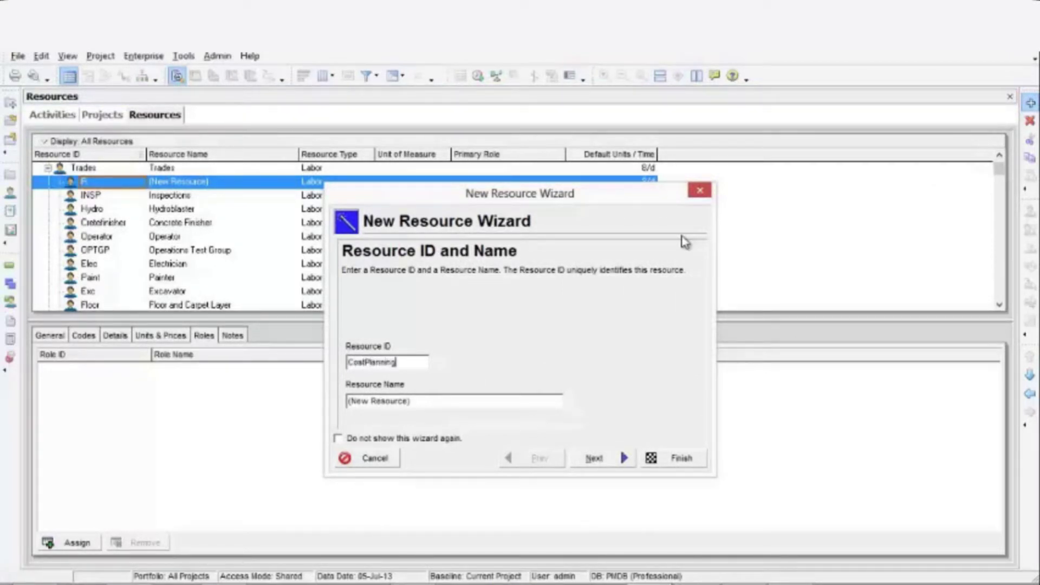
{"action": "key", "text": "Tab"}
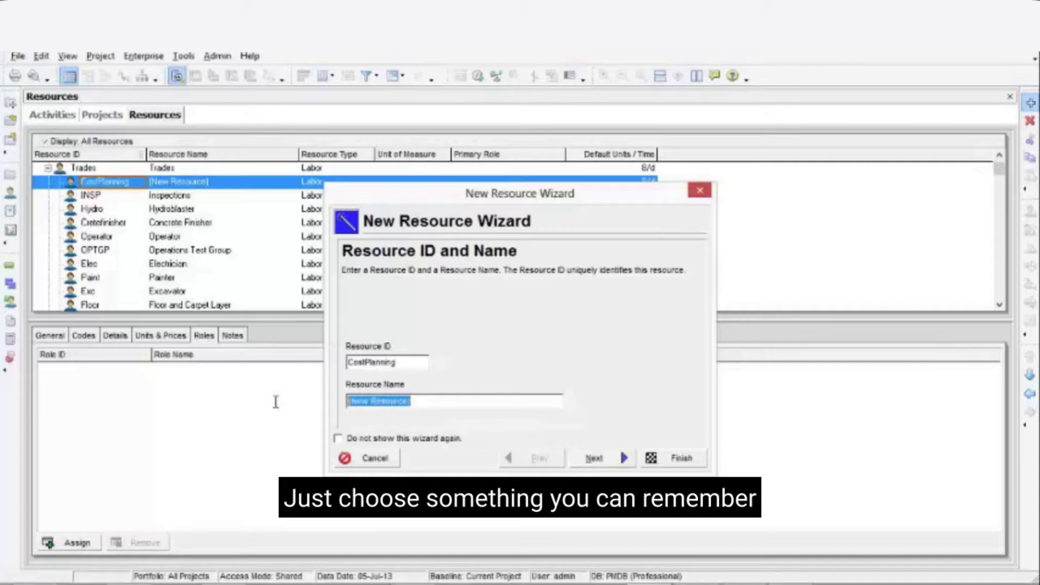
{"action": "type", "text": "costPlann"}
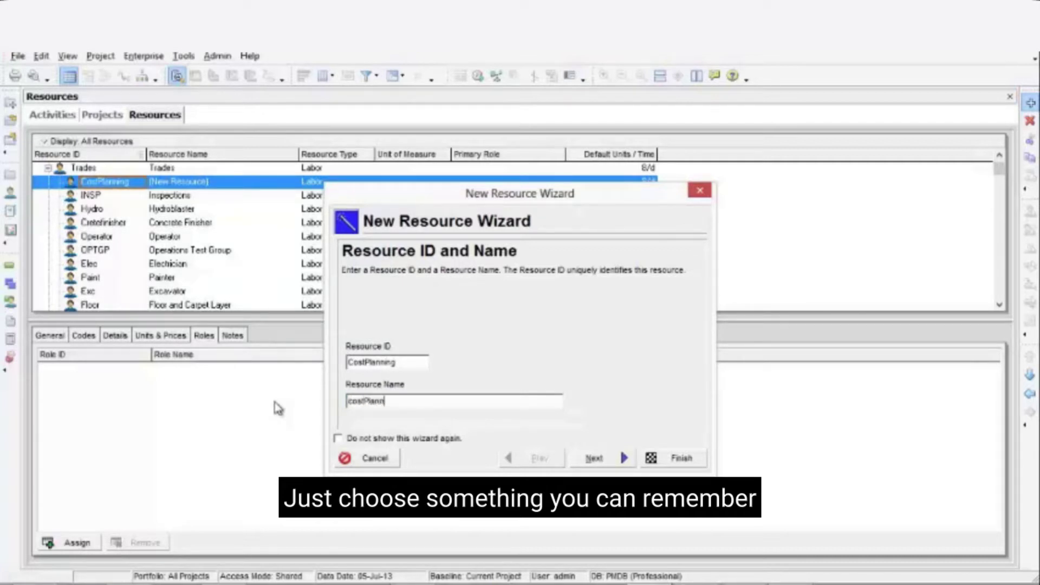
{"action": "type", "text": "ing"}
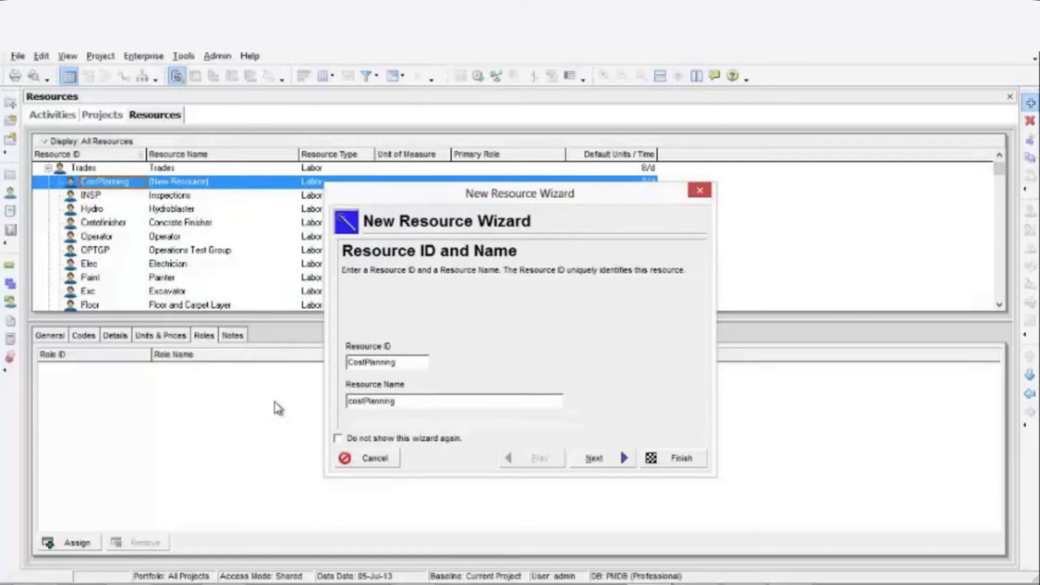
- Make costPlanning a Material resource measured in $
{"action": "left_click", "coordinate": [608, 458]}
{"action": "left_click", "coordinate": [375, 382]}
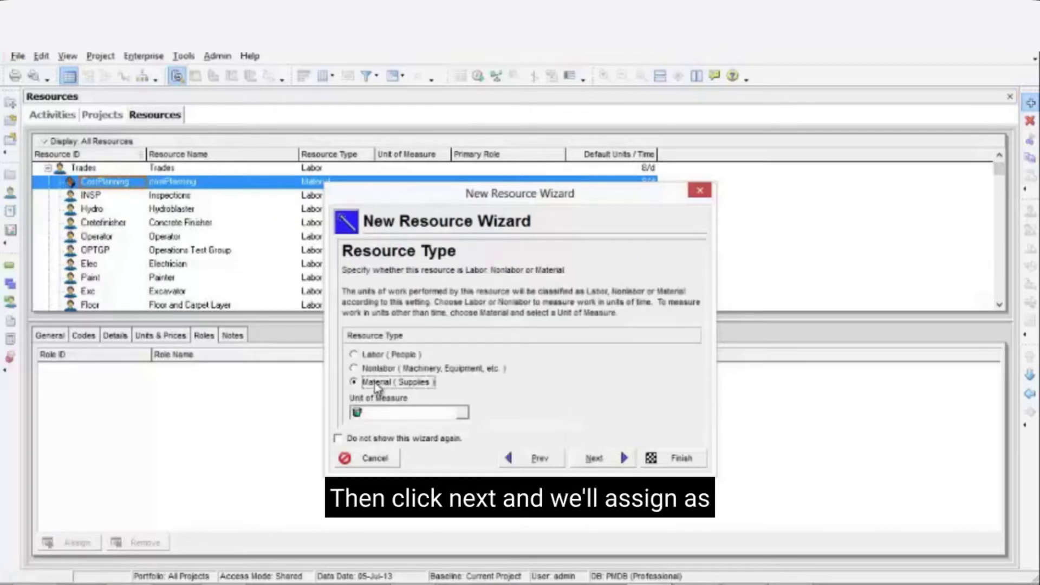
{"action": "left_click", "coordinate": [462, 412]}
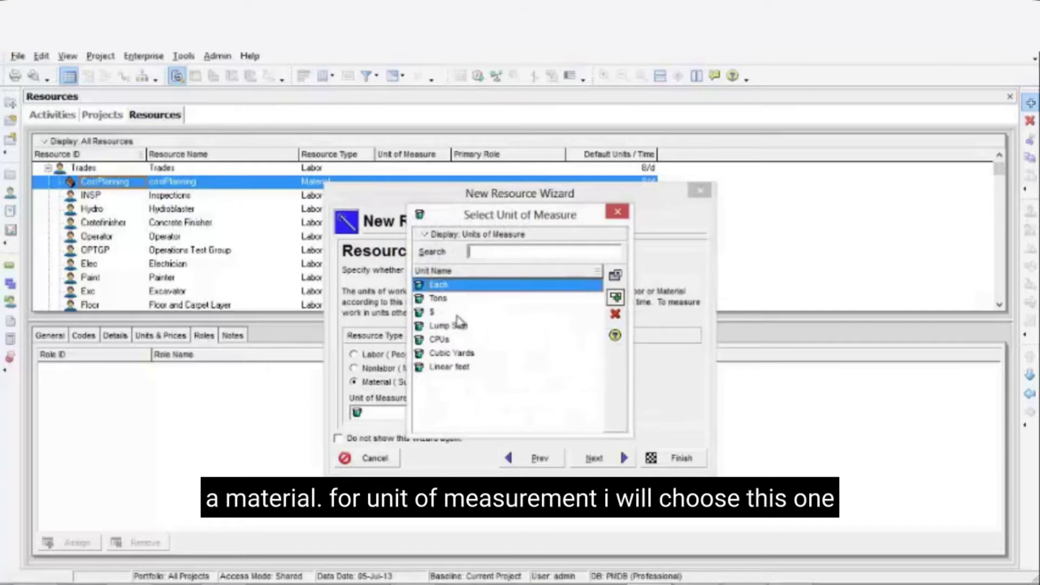
{"action": "double_click", "coordinate": [432, 312]}
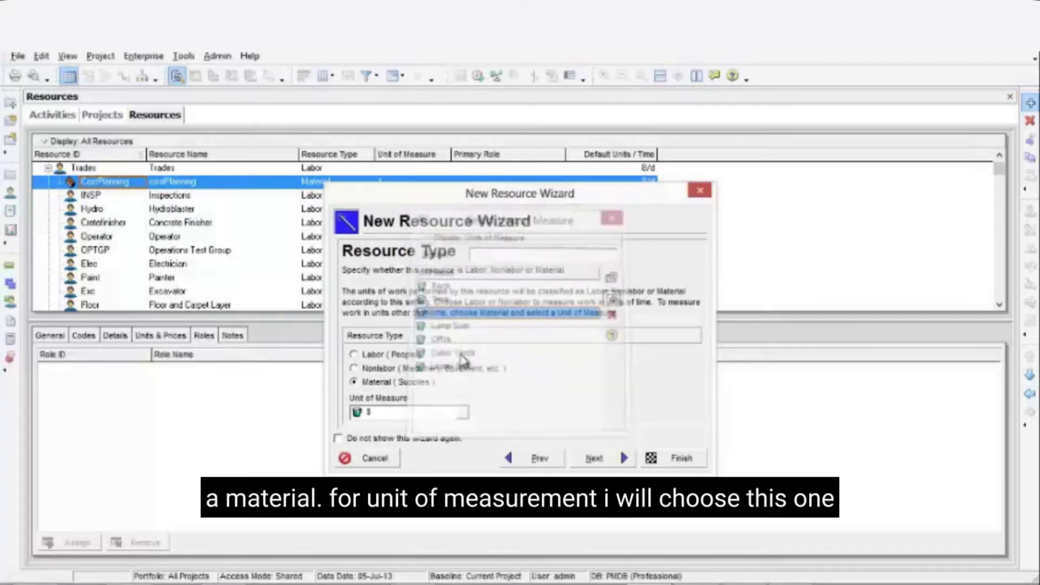
{"action": "left_click", "coordinate": [594, 459]}
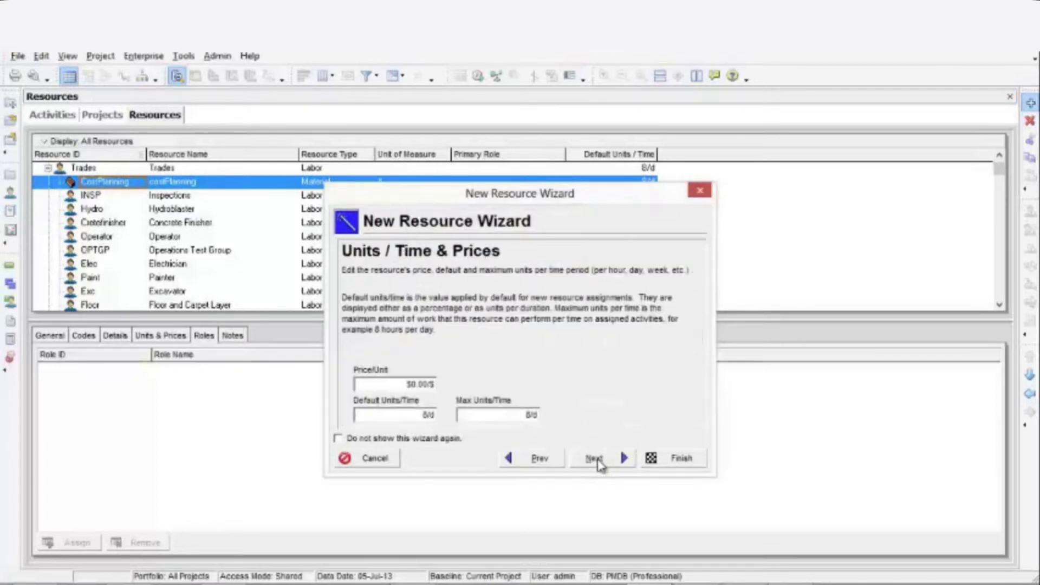
- Set the resource's price per unit to $1.00 and default units per time to 0/d
{"action": "left_click", "coordinate": [417, 384]}
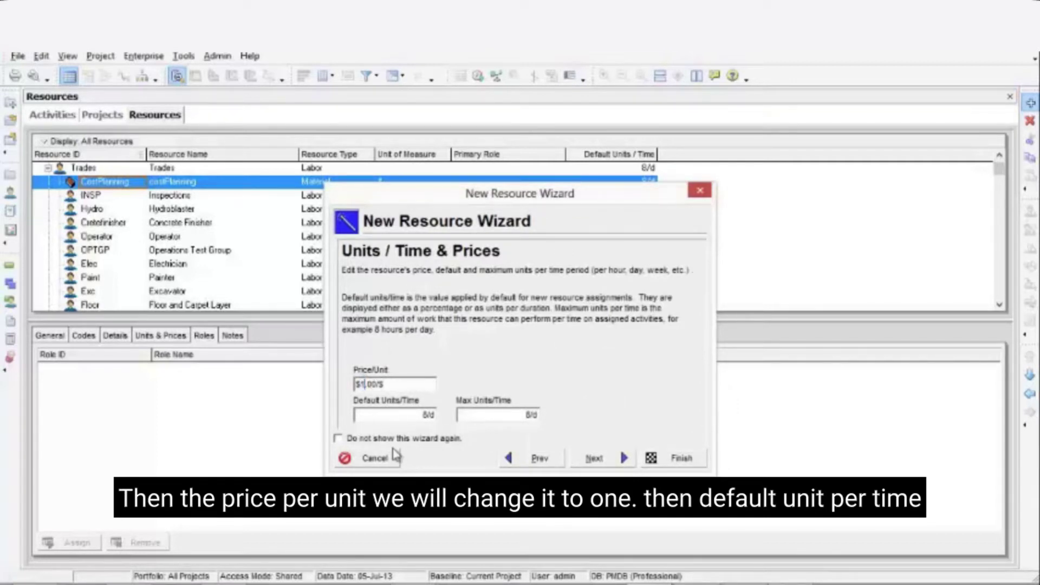
{"action": "left_click", "coordinate": [404, 416]}
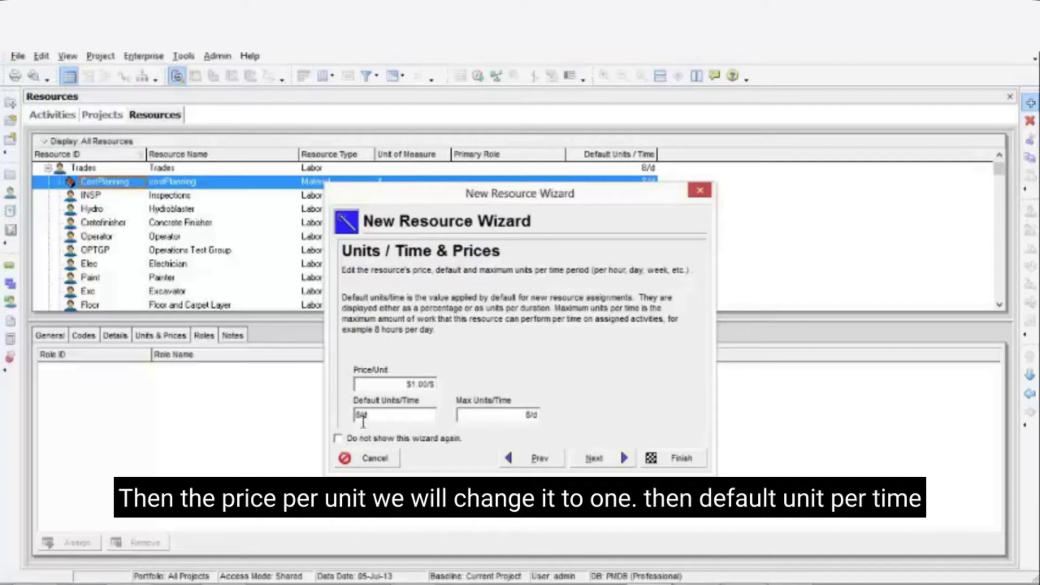
{"action": "key", "text": "Home"}
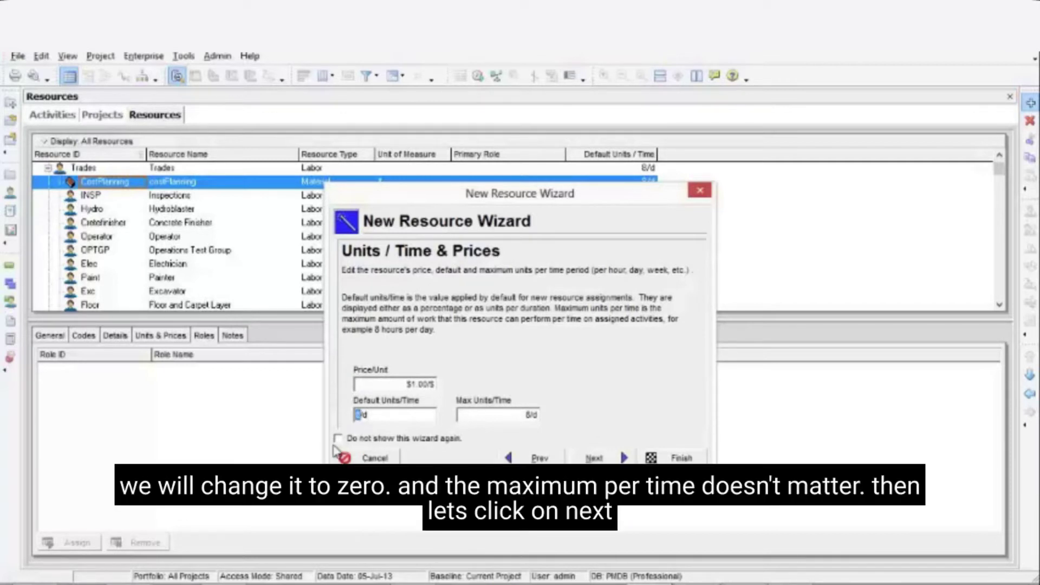
{"action": "key", "text": "Tab"}
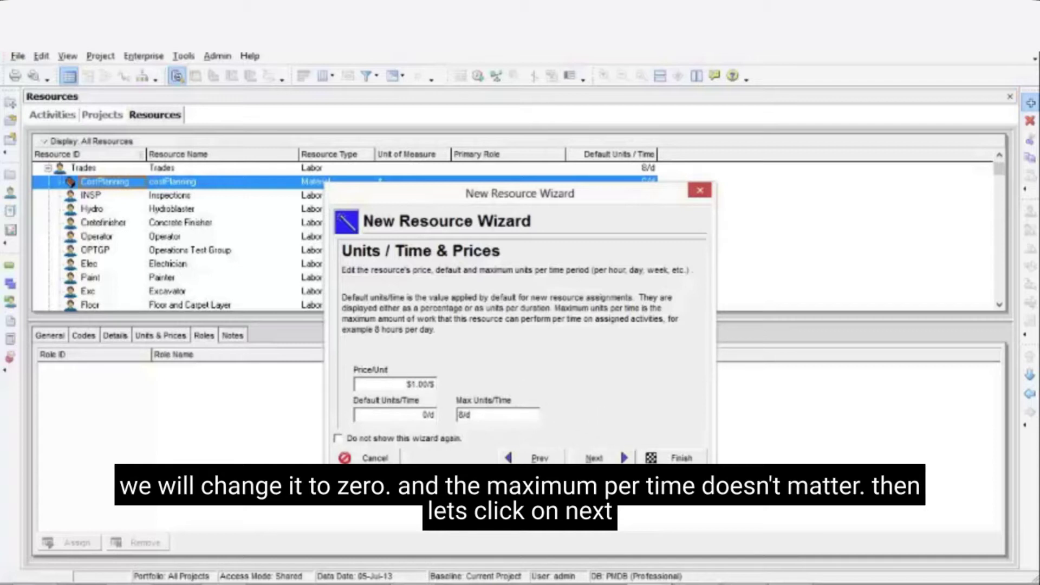
{"action": "left_click", "coordinate": [605, 458]}
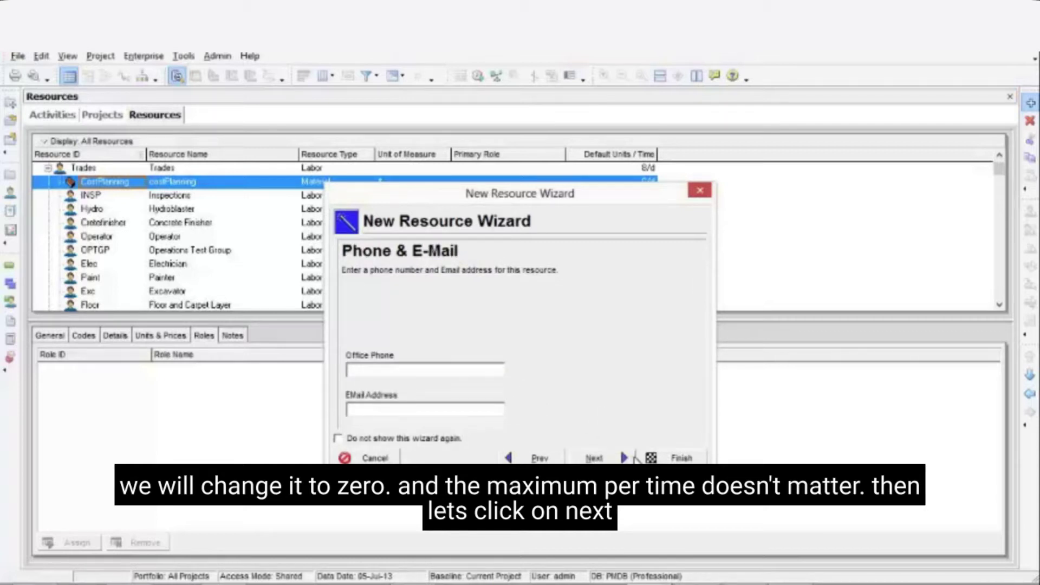
- Skip contact details, keep the Trades - 5 Day Workweek calendar, and finish the resource
{"action": "left_click", "coordinate": [632, 459]}
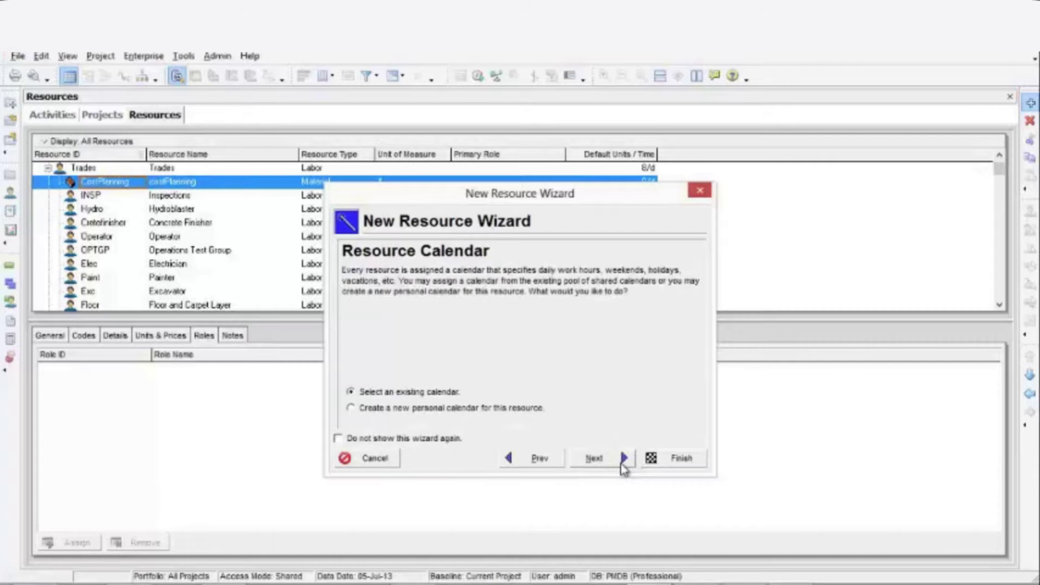
{"action": "left_click", "coordinate": [622, 469]}
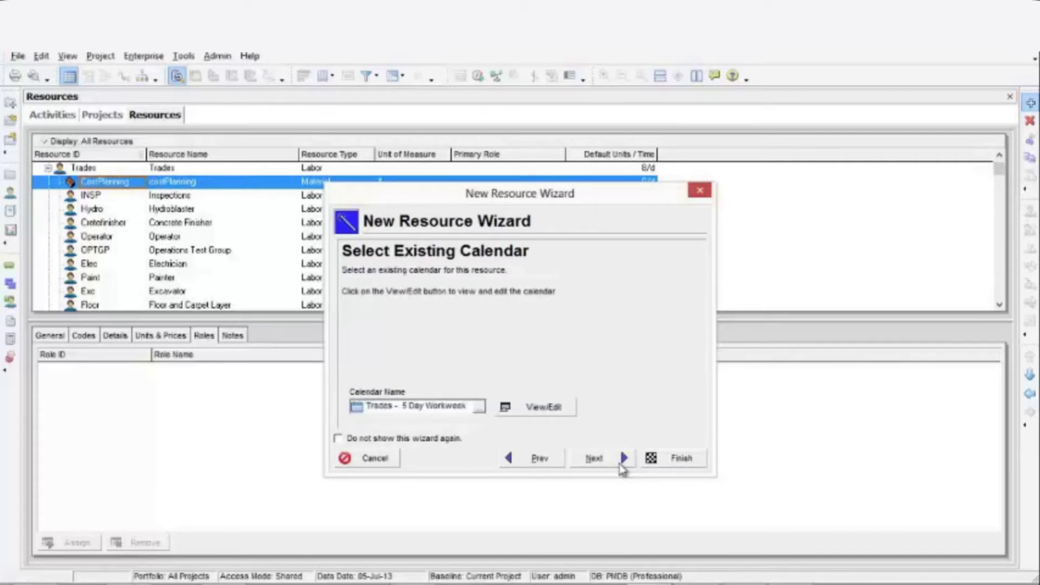
{"action": "left_click", "coordinate": [624, 465]}
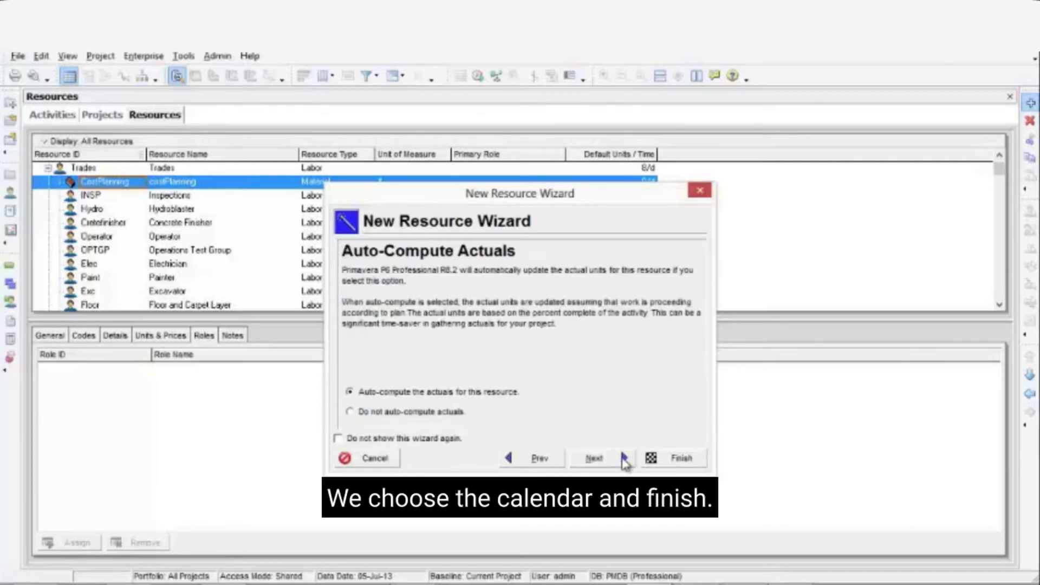
{"action": "left_click", "coordinate": [624, 461]}
{"action": "left_click", "coordinate": [672, 457]}
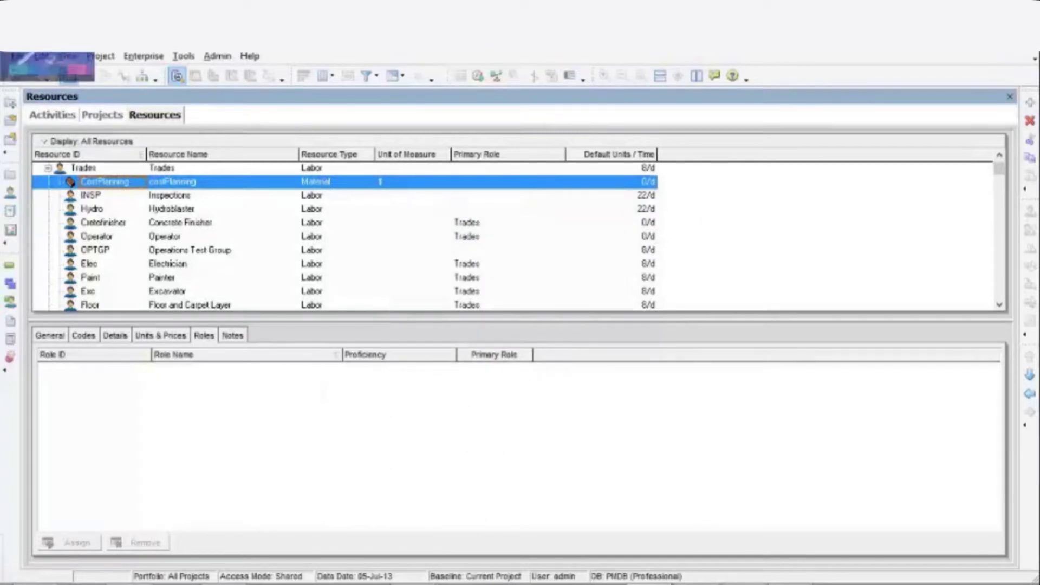
- Return to the activity schedule, select Backfilling, and enlarge the activity details panel
{"action": "left_click", "coordinate": [9, 265]}
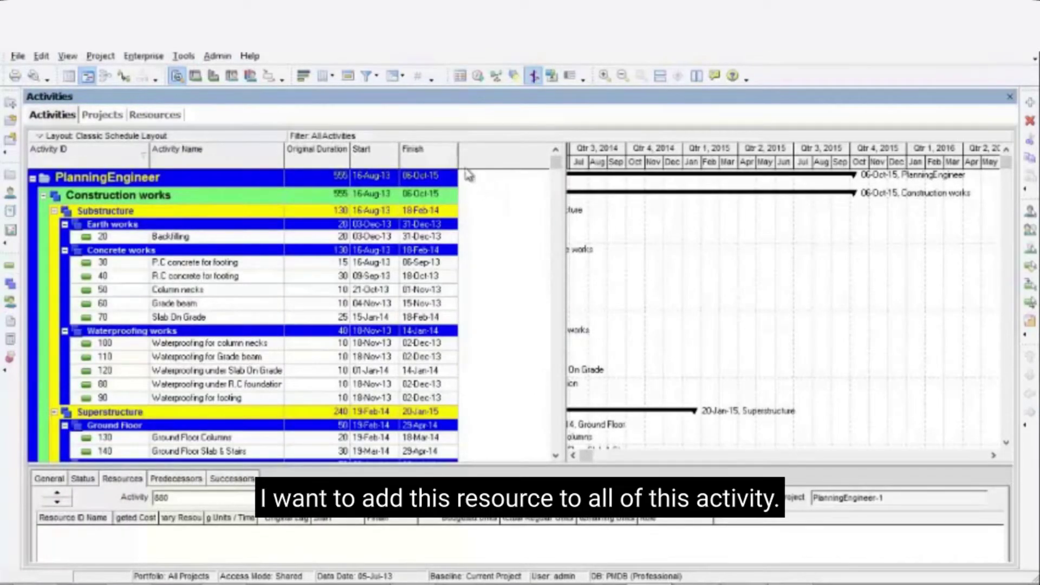
{"action": "left_click", "coordinate": [178, 239]}
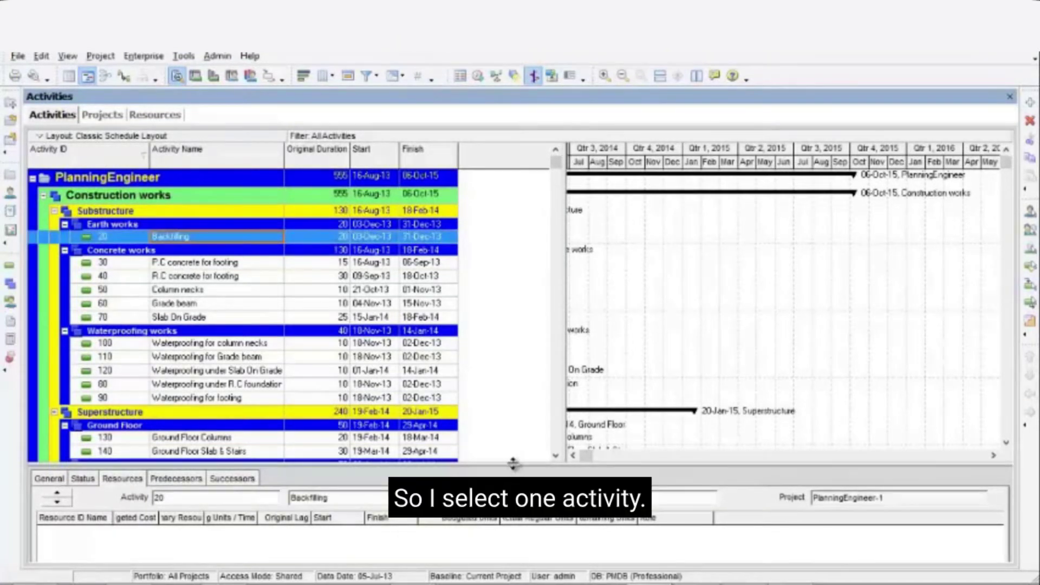
{"action": "left_click_drag", "start_coordinate": [512, 467], "coordinate": [507, 366]}
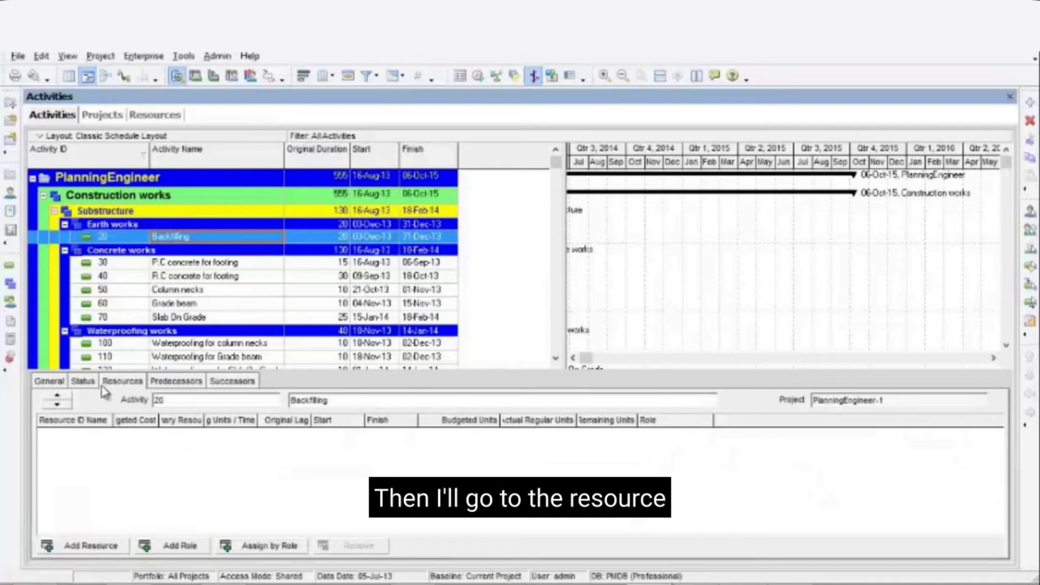
- Assign the CostPlanning resource to all activities from 20 through 880
{"action": "left_click", "coordinate": [88, 551]}
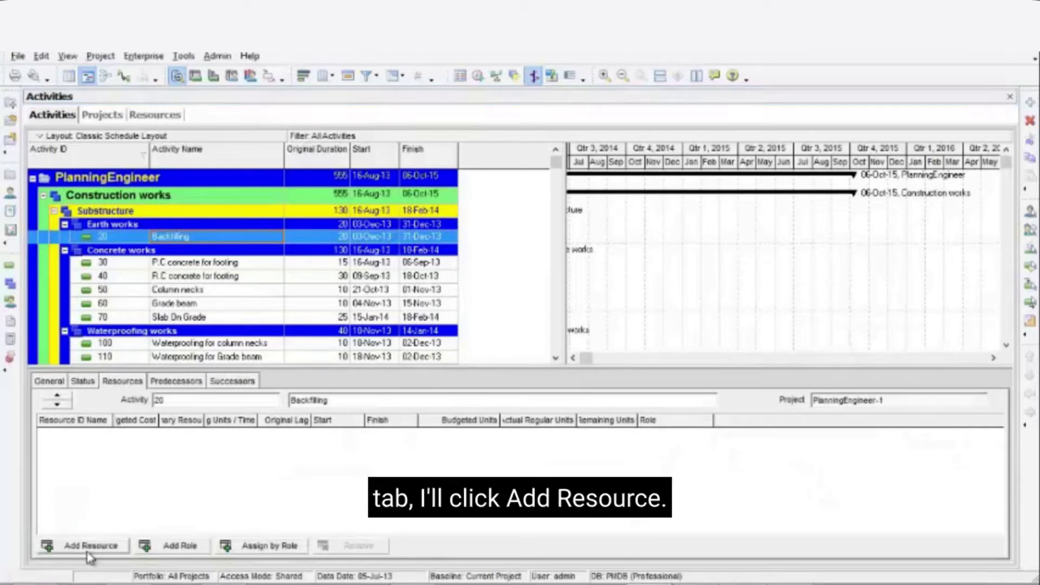
{"action": "left_click", "coordinate": [424, 264]}
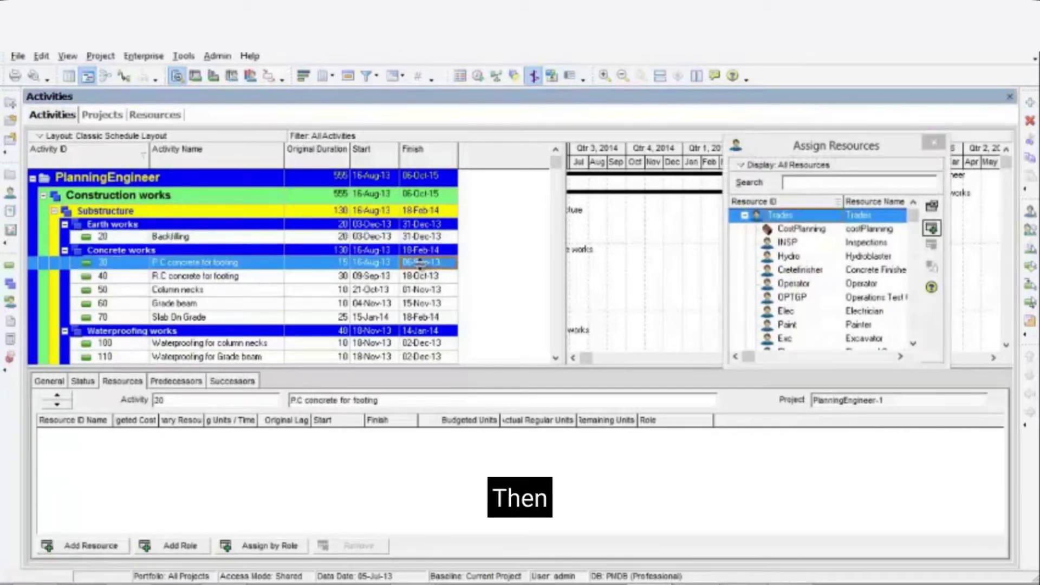
{"action": "left_click", "coordinate": [424, 237]}
{"action": "left_click_drag", "start_coordinate": [555, 162], "coordinate": [532, 395]}
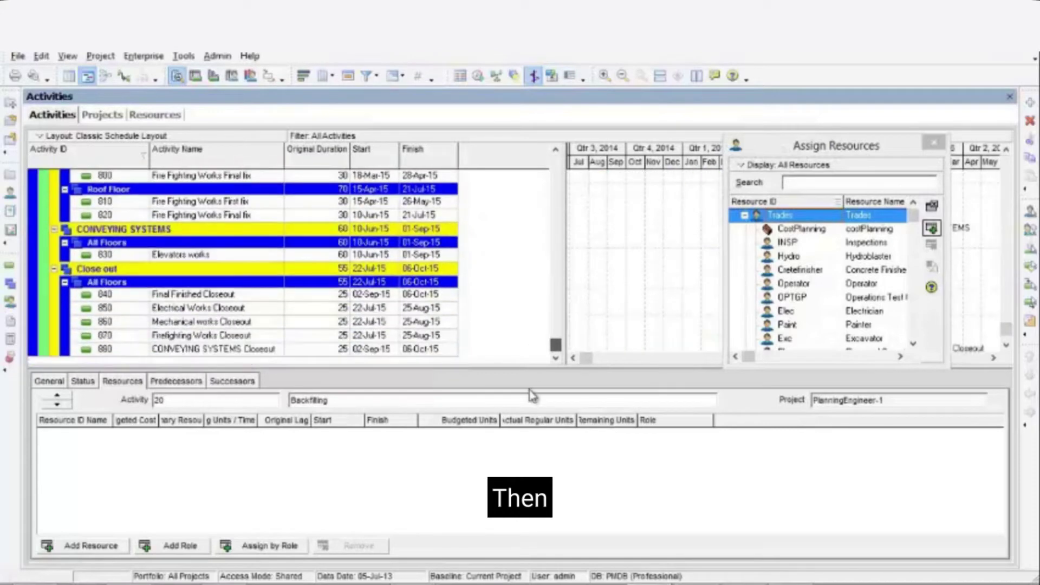
{"action": "left_click", "coordinate": [430, 349], "text": "shift"}
{"action": "left_click_drag", "start_coordinate": [561, 347], "coordinate": [556, 162]}
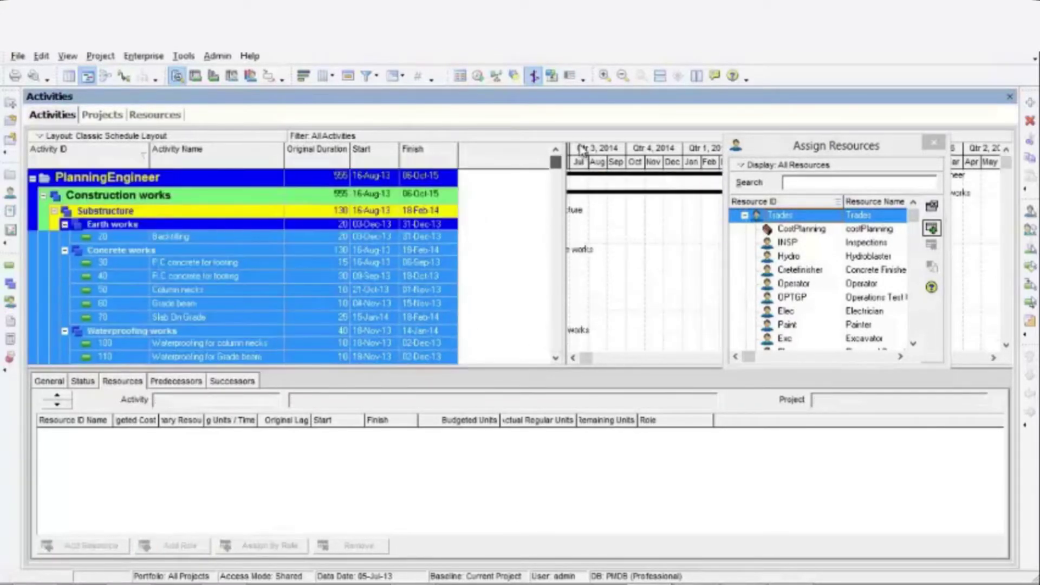
{"action": "left_click", "coordinate": [800, 230]}
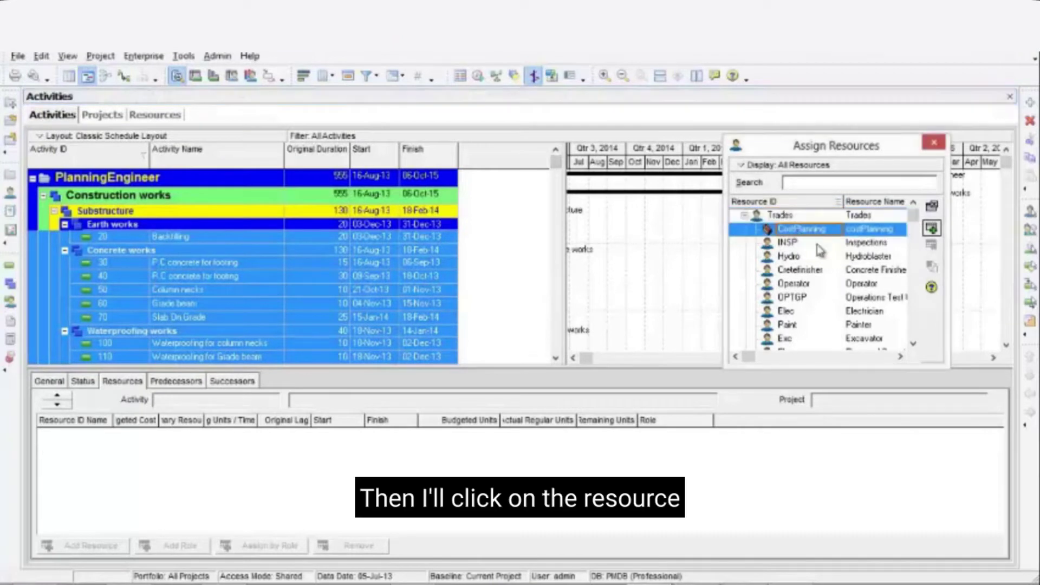
{"action": "left_click", "coordinate": [935, 235]}
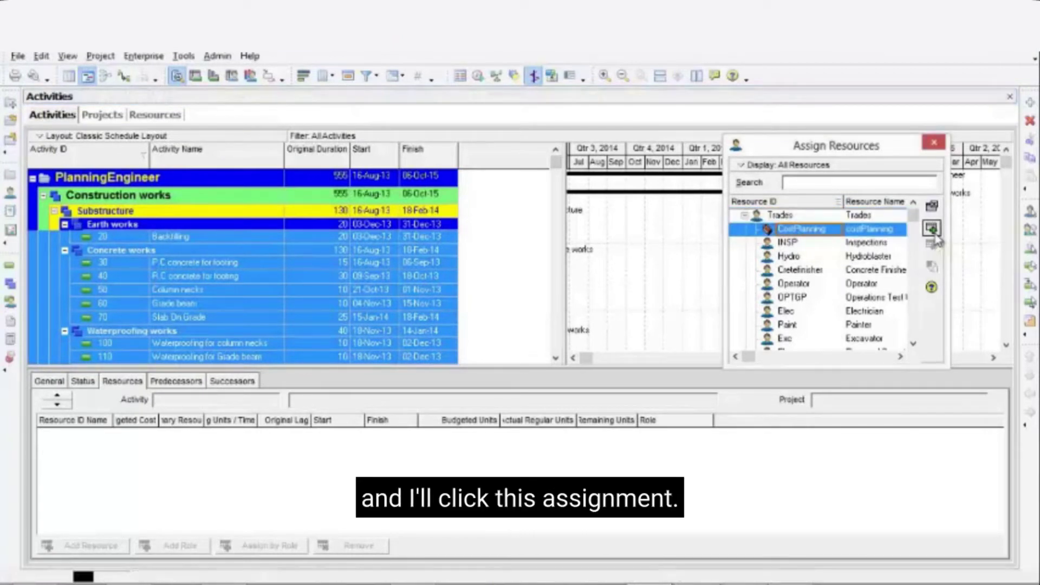
{"action": "left_click", "coordinate": [934, 143]}
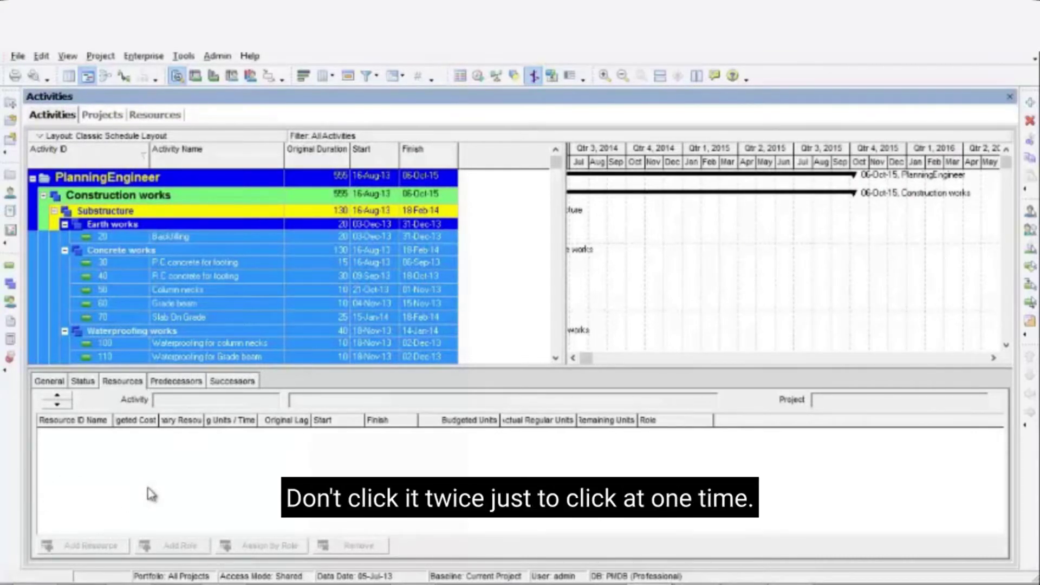
{"action": "left_click", "coordinate": [191, 265]}
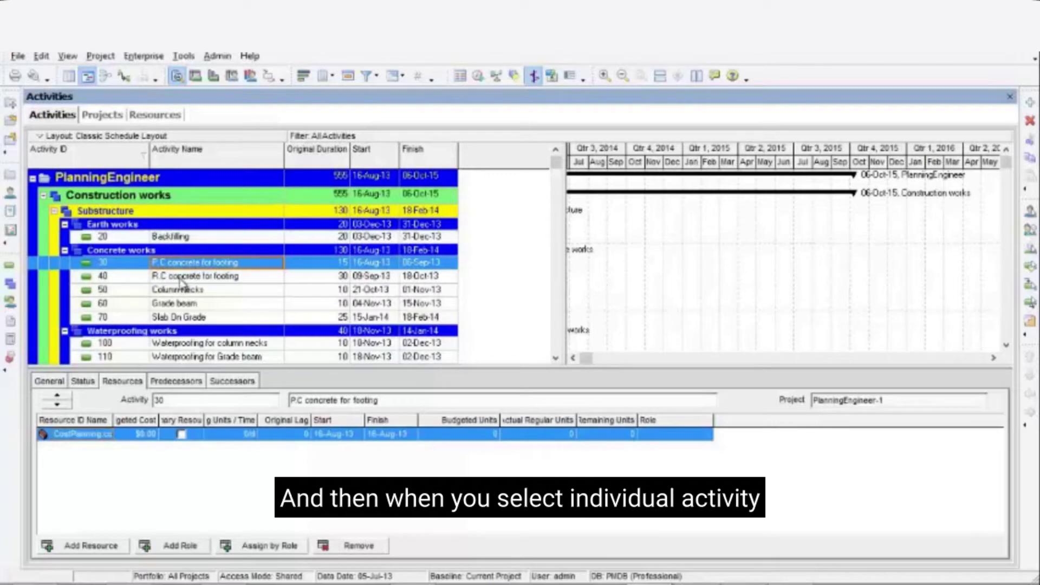
{"action": "left_click", "coordinate": [180, 277]}
{"action": "left_click", "coordinate": [178, 290]}
{"action": "left_click", "coordinate": [174, 304]}
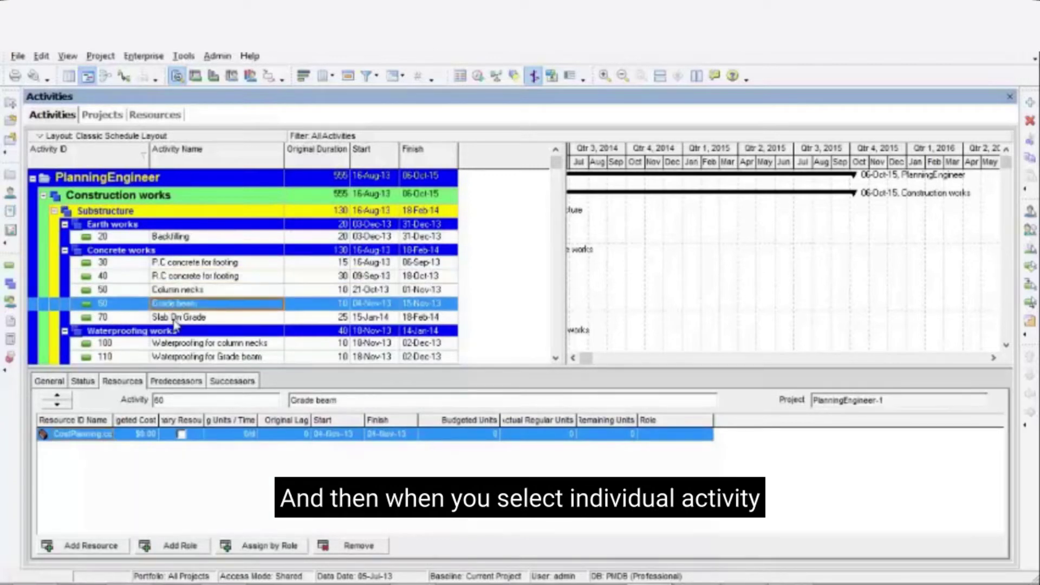
{"action": "left_click", "coordinate": [174, 318]}
{"action": "left_click", "coordinate": [180, 240]}
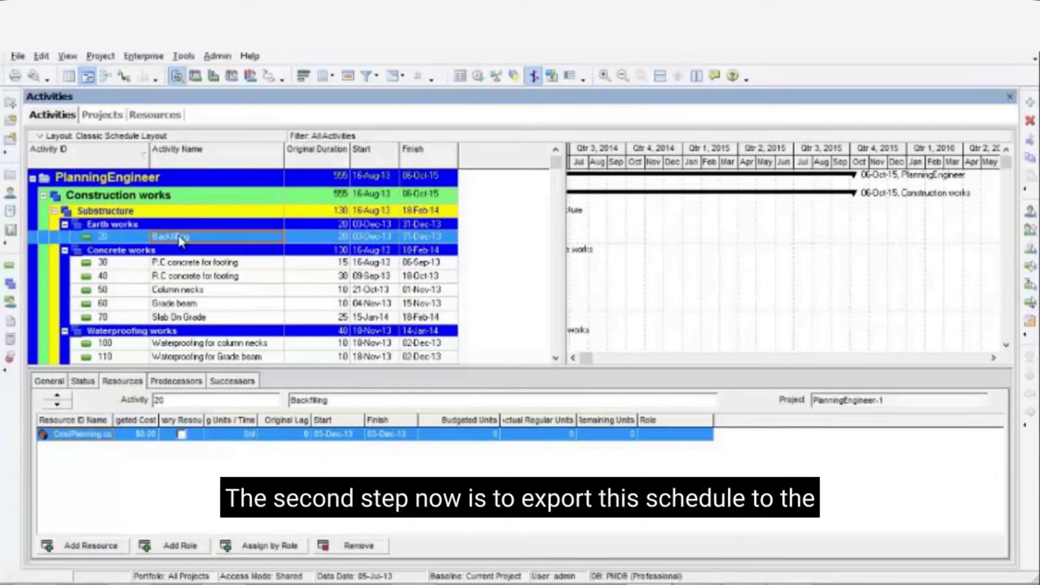
{"action": "left_click", "coordinate": [20, 56]}
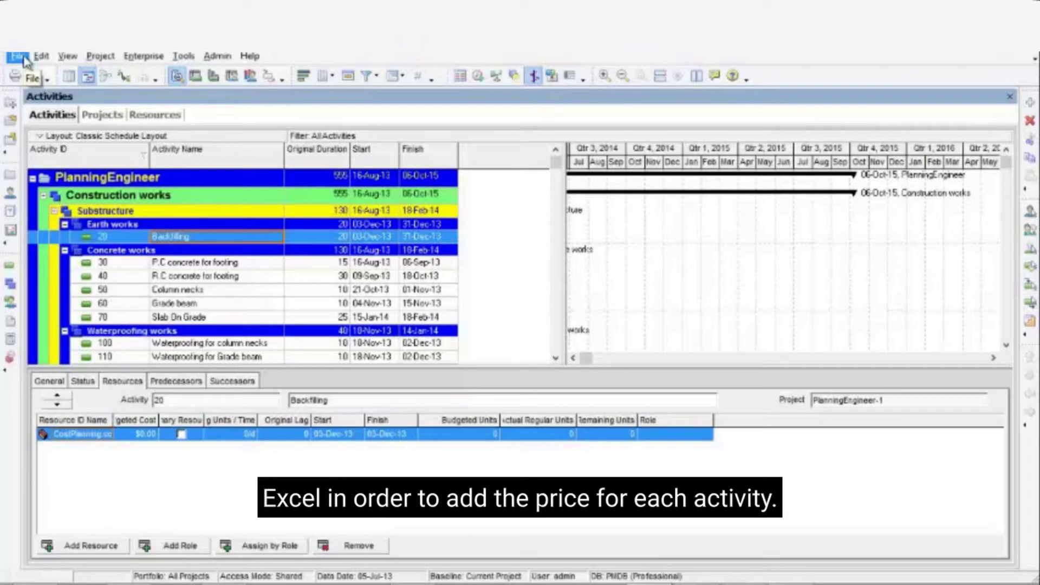
- Set up a spreadsheet export of the PlanningEngineer project's activities and resource assignments
{"action": "left_click", "coordinate": [20, 57]}
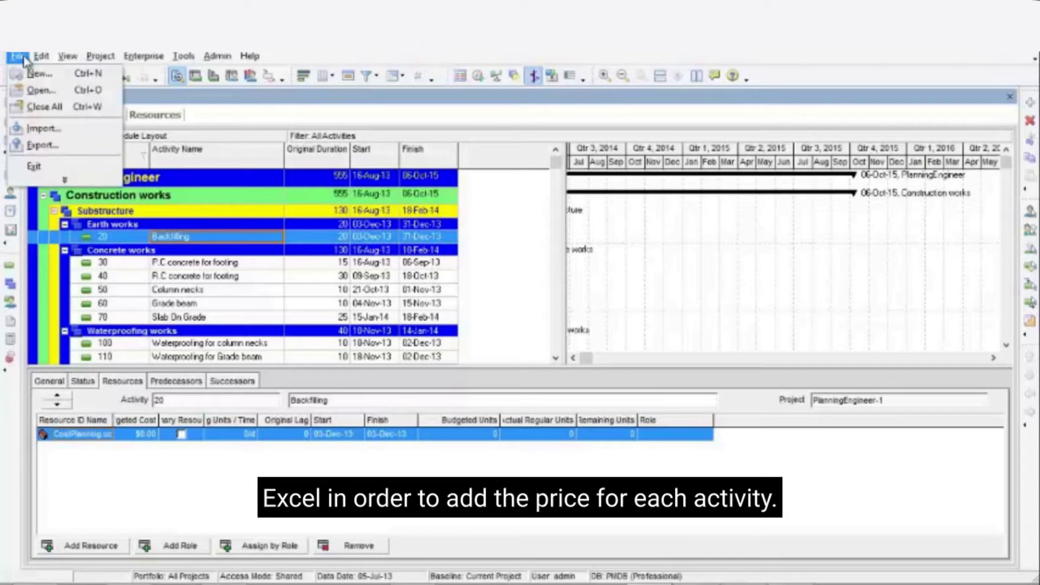
{"action": "left_click", "coordinate": [67, 149]}
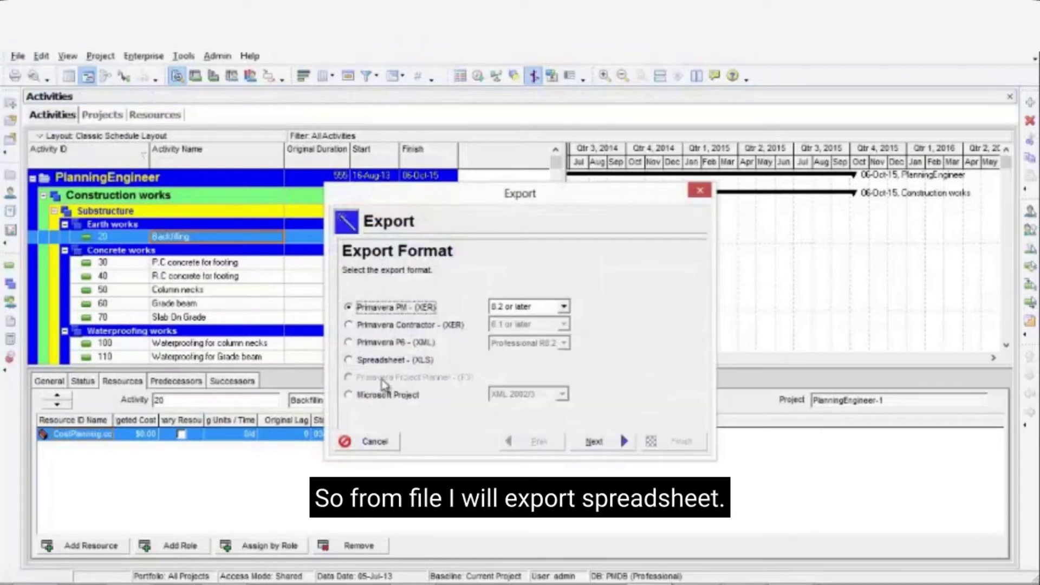
{"action": "left_click", "coordinate": [391, 361]}
{"action": "left_click", "coordinate": [594, 442]}
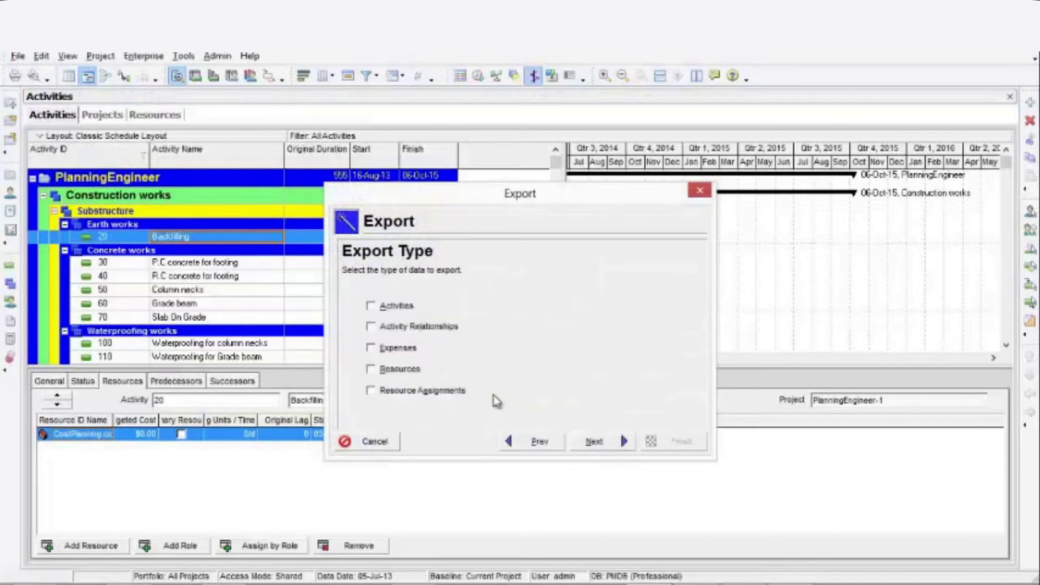
{"action": "left_click", "coordinate": [397, 306]}
{"action": "left_click", "coordinate": [410, 394]}
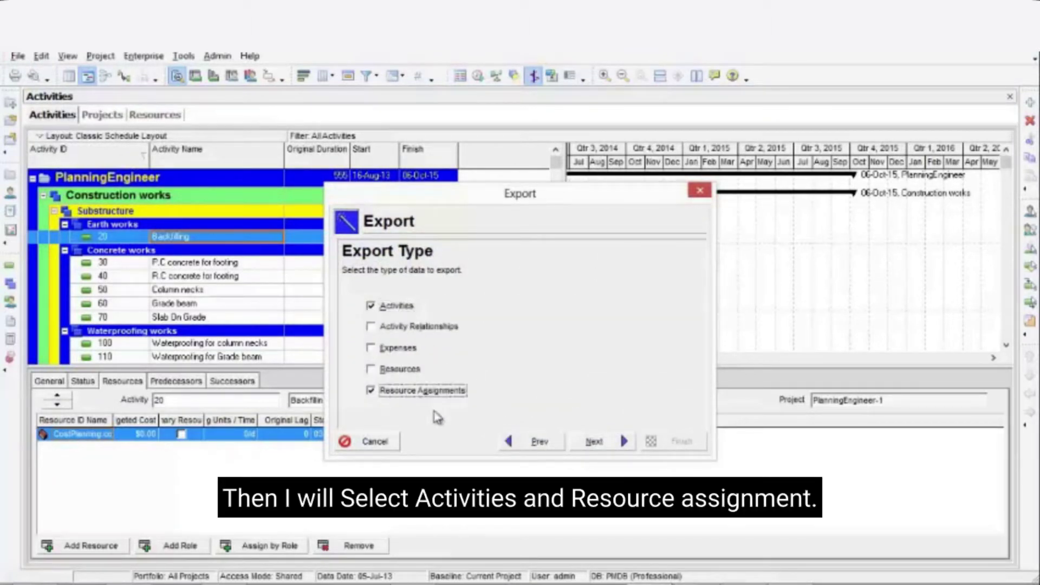
{"action": "left_click", "coordinate": [594, 441]}
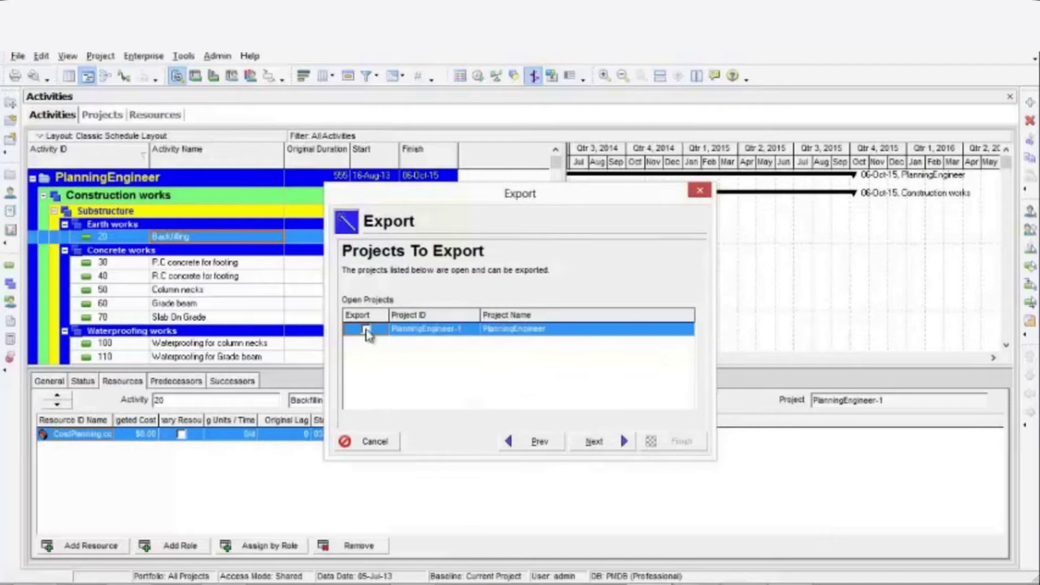
{"action": "left_click", "coordinate": [366, 330]}
{"action": "left_click", "coordinate": [594, 441]}
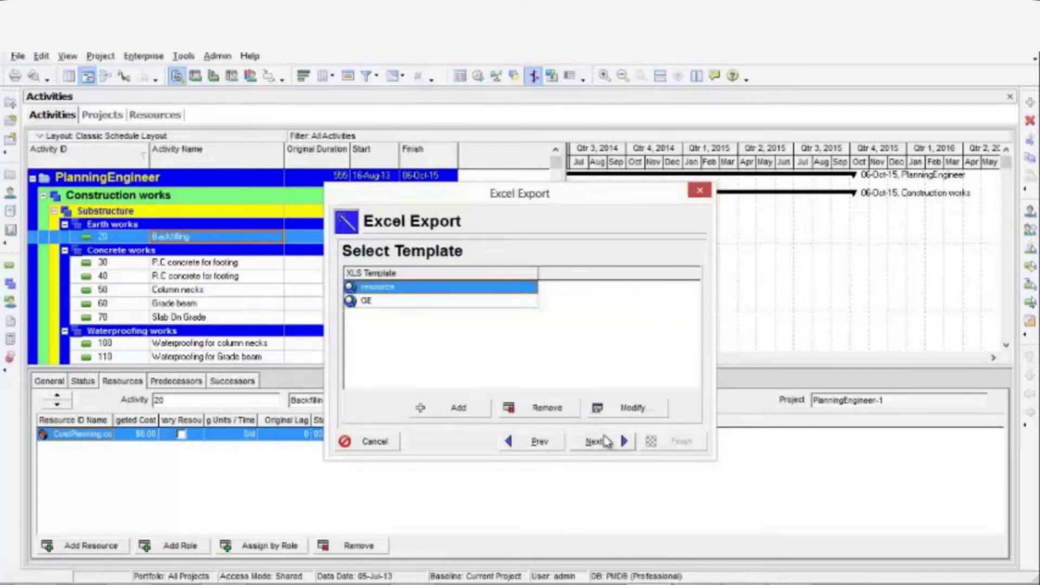
- Add Budgeted Cost after Price / Unit in the template's resource assignment columns
{"action": "left_click", "coordinate": [620, 408]}
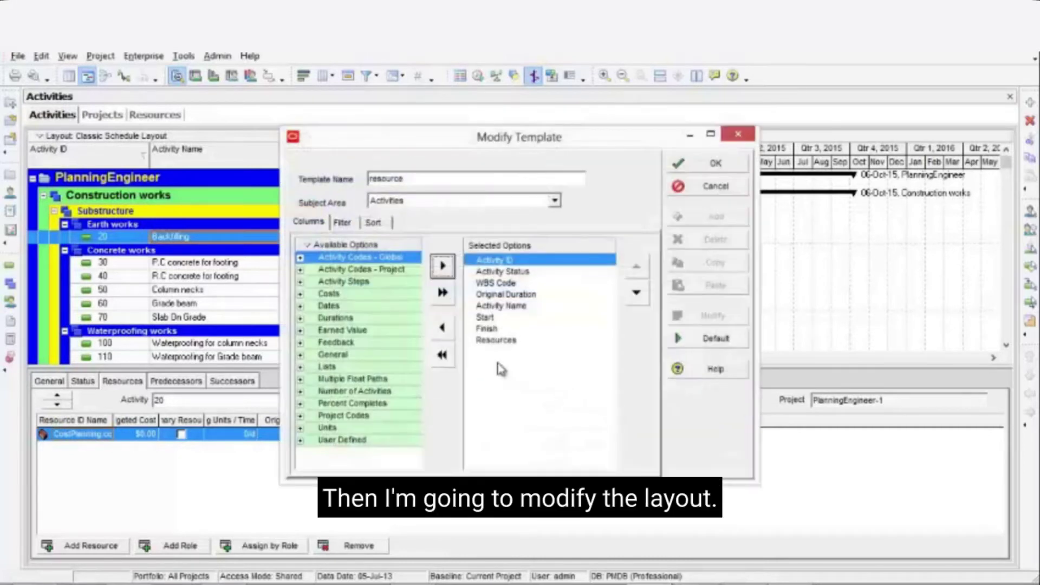
{"action": "left_click", "coordinate": [411, 201]}
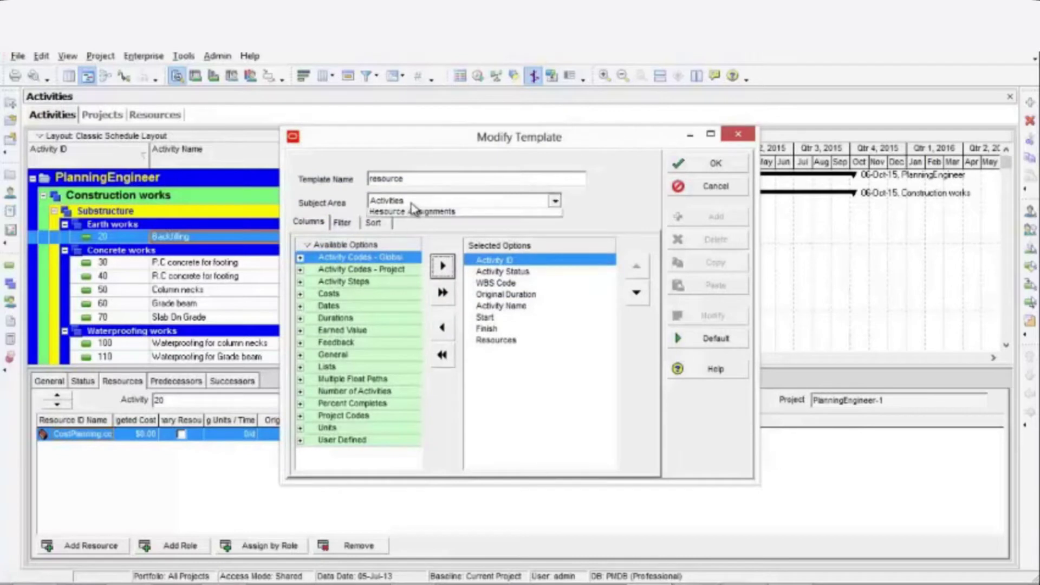
{"action": "left_click", "coordinate": [415, 226]}
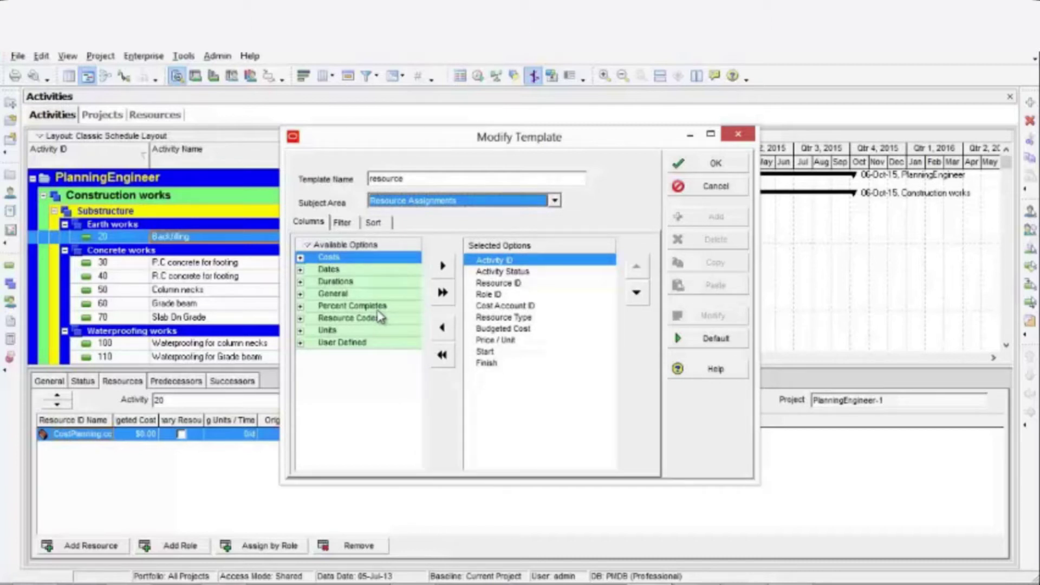
{"action": "double_click", "coordinate": [517, 328]}
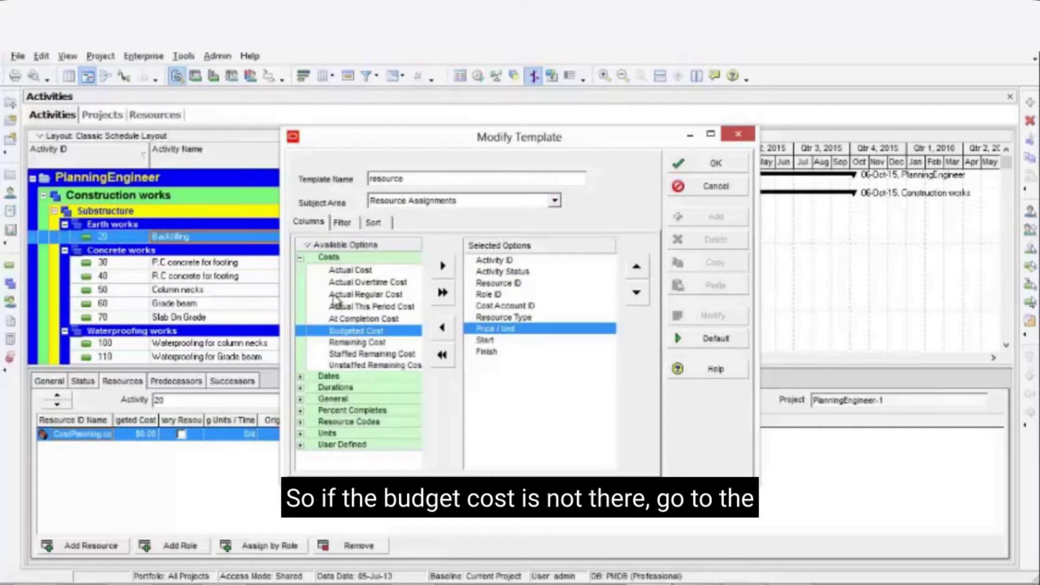
{"action": "double_click", "coordinate": [346, 331]}
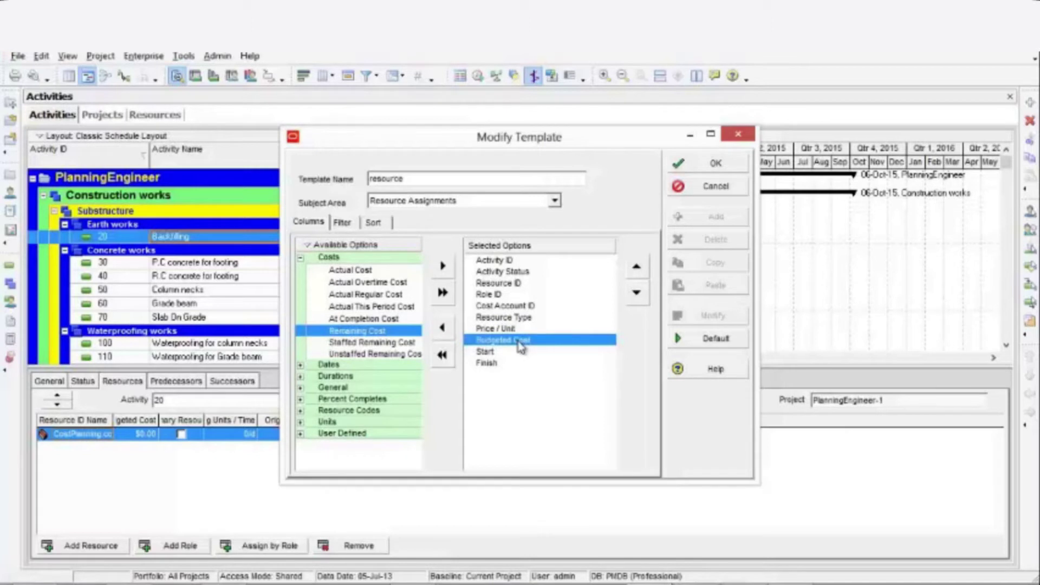
{"action": "left_click", "coordinate": [711, 164]}
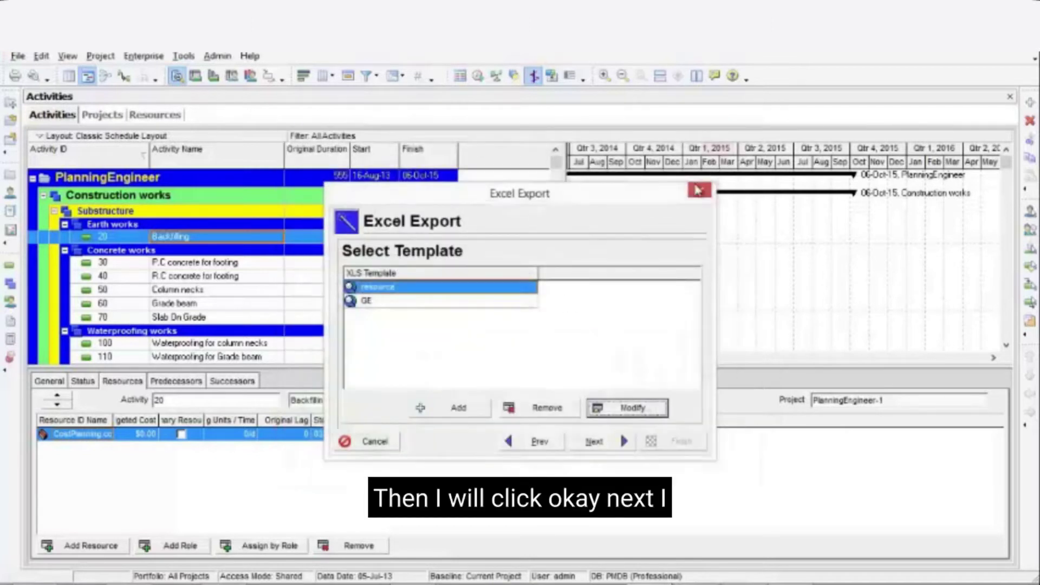
- Run the export and open the resulting PlanningEngineer-1.xls workbook
{"action": "left_click", "coordinate": [595, 440]}
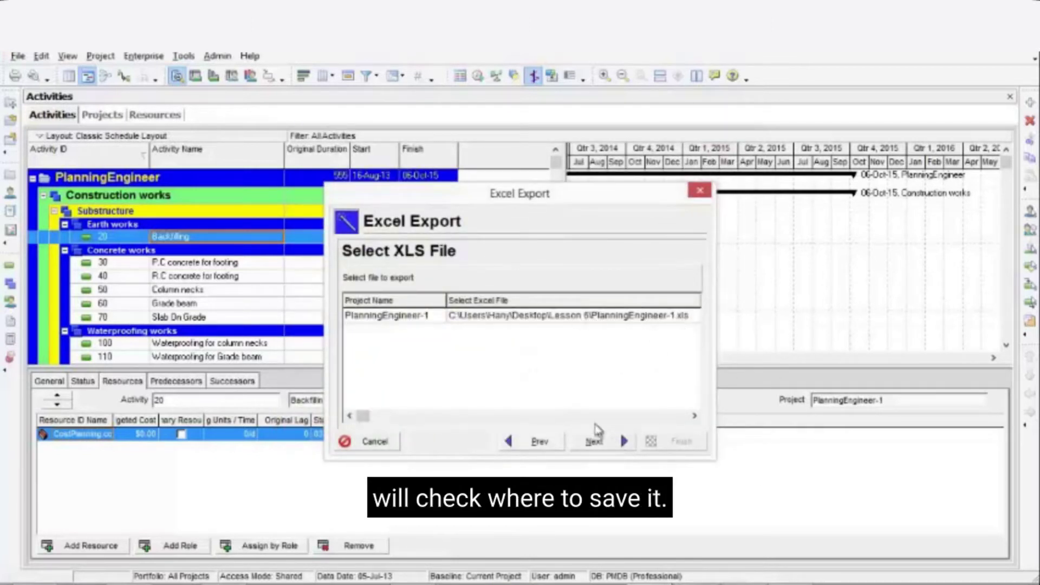
{"action": "left_click", "coordinate": [594, 441]}
{"action": "left_click", "coordinate": [684, 441]}
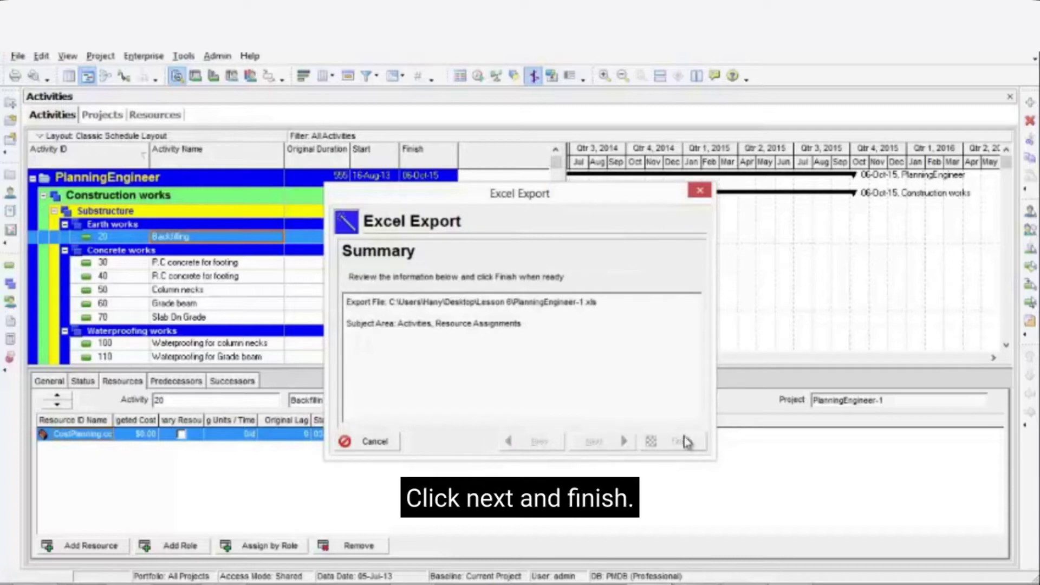
{"action": "left_click", "coordinate": [685, 441]}
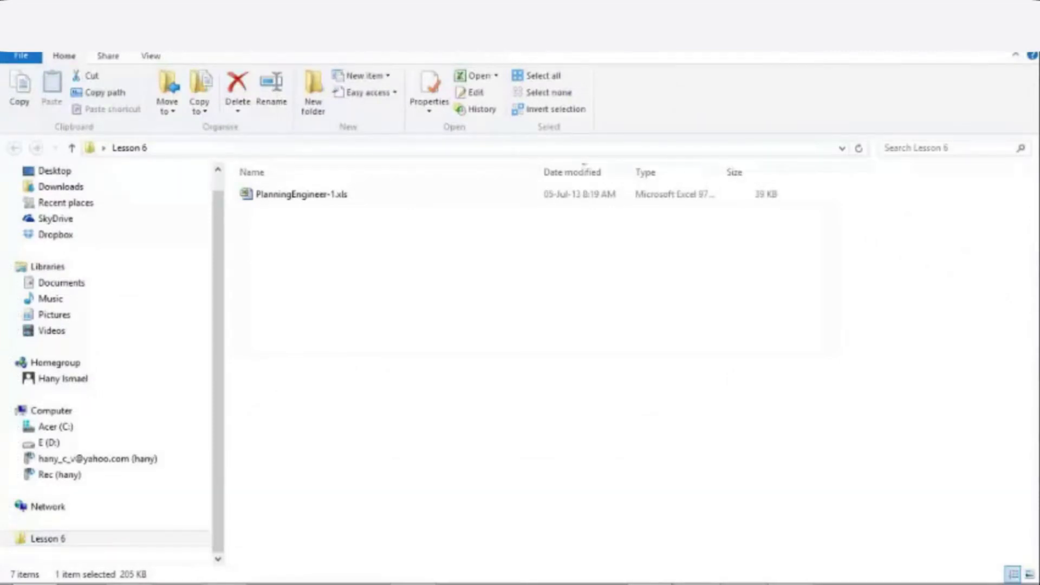
{"action": "double_click", "coordinate": [314, 195]}
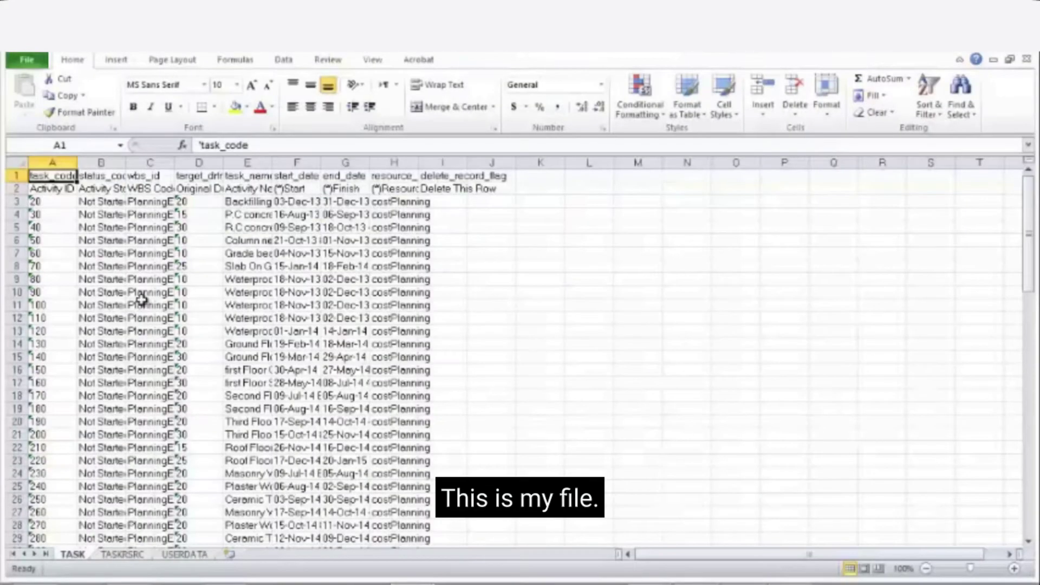
- Autofit columns A–K on the TASKRSRC sheet and check the Budgeted Cost in H3
{"action": "left_click", "coordinate": [124, 555]}
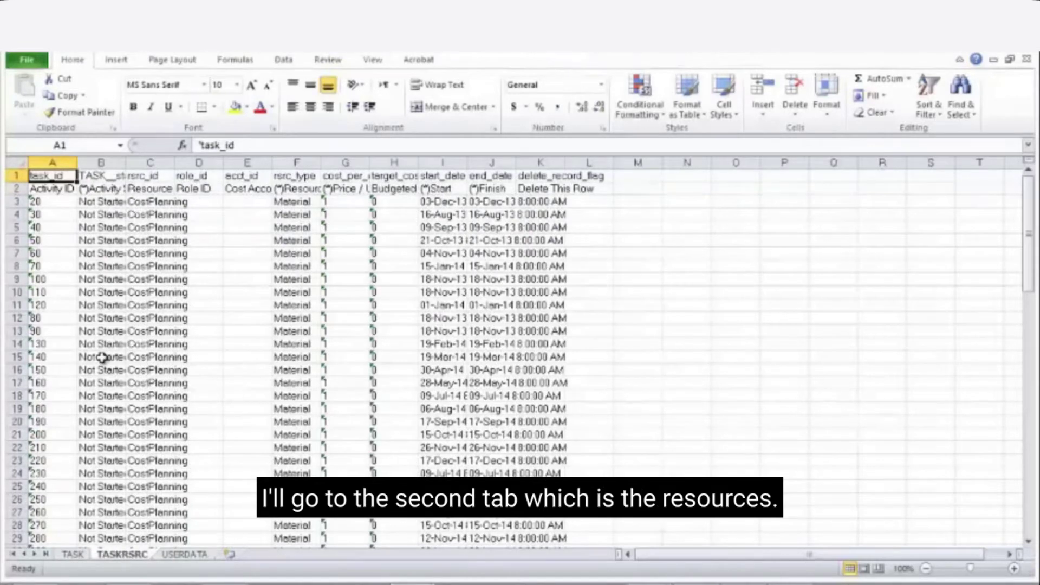
{"action": "left_click_drag", "start_coordinate": [59, 161], "coordinate": [566, 162]}
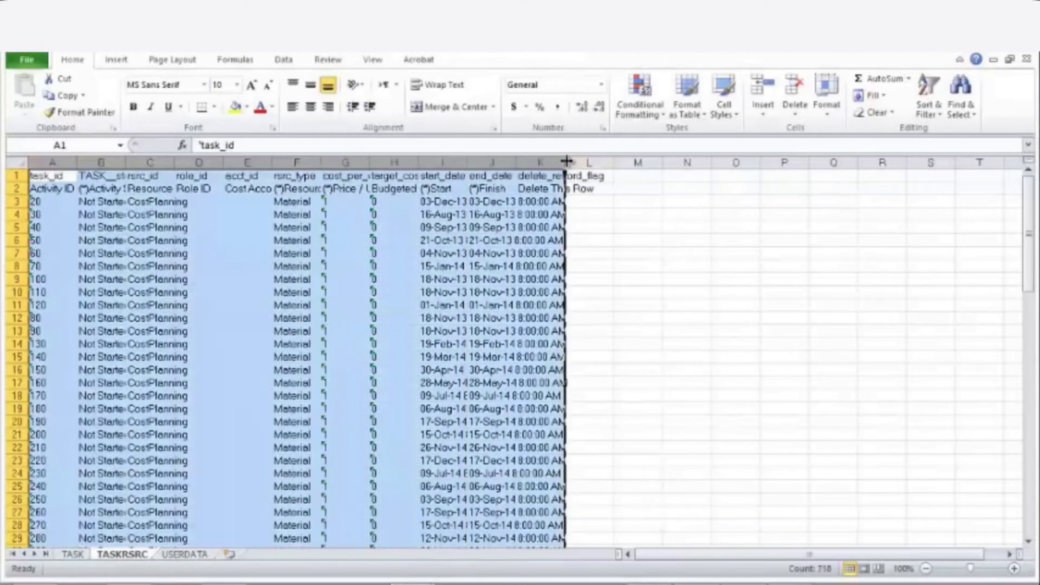
{"action": "double_click", "coordinate": [566, 162]}
{"action": "left_click", "coordinate": [452, 306]}
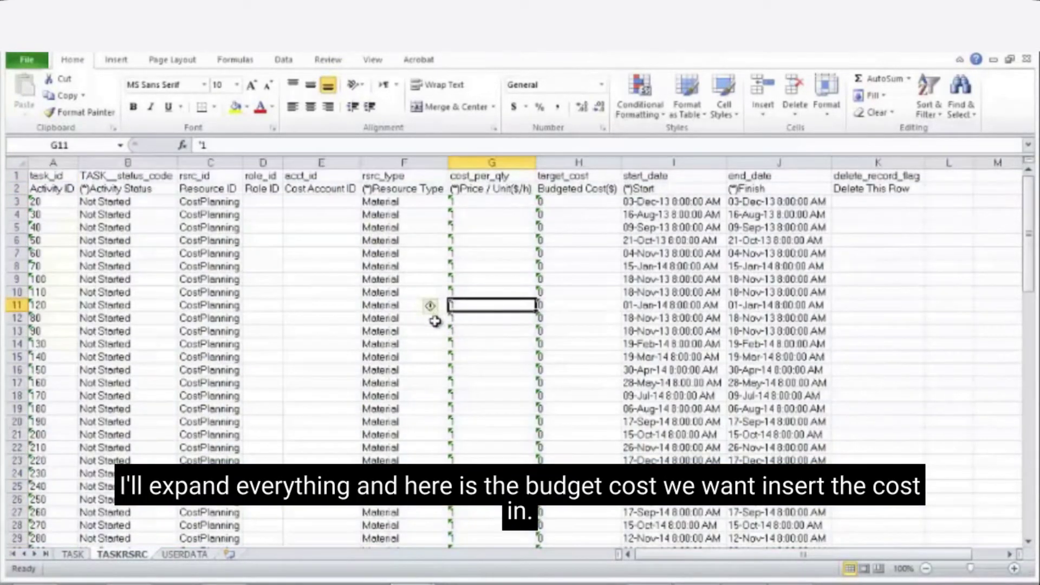
{"action": "left_click", "coordinate": [575, 201]}
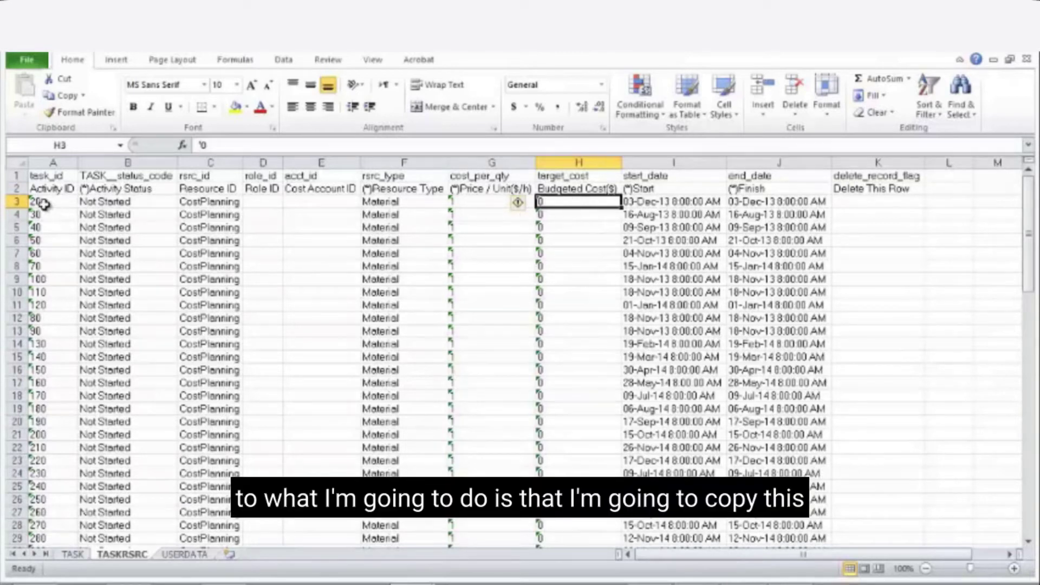
- Copy the activity IDs from A3 down to the last activity, 880
{"action": "left_click_drag", "start_coordinate": [36, 200], "coordinate": [50, 524]}
{"action": "right_click", "coordinate": [50, 461]}
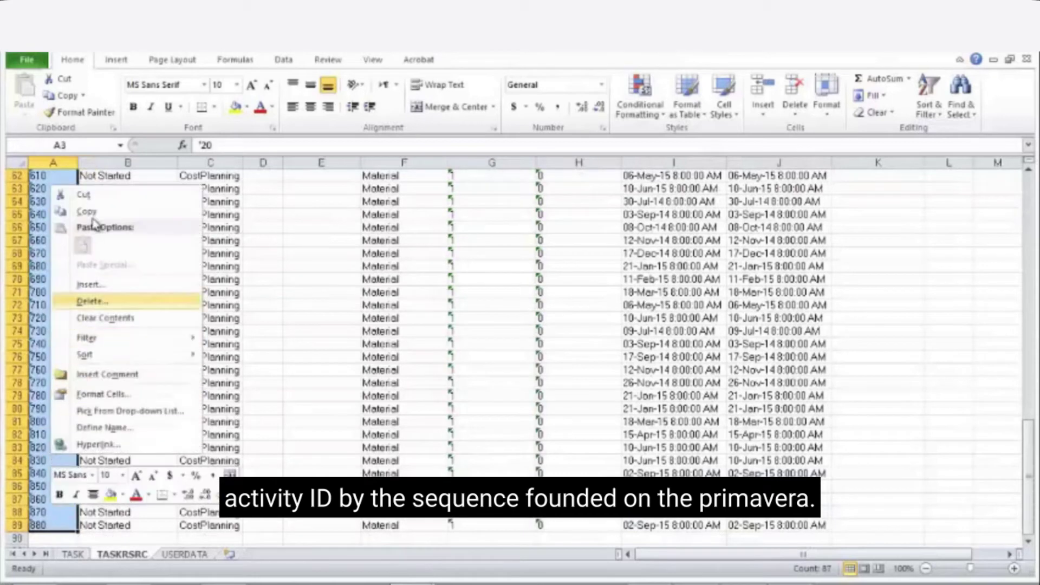
{"action": "left_click", "coordinate": [87, 212]}
{"action": "scroll", "coordinate": [150, 262], "scroll_direction": "up", "scroll_amount": 20}
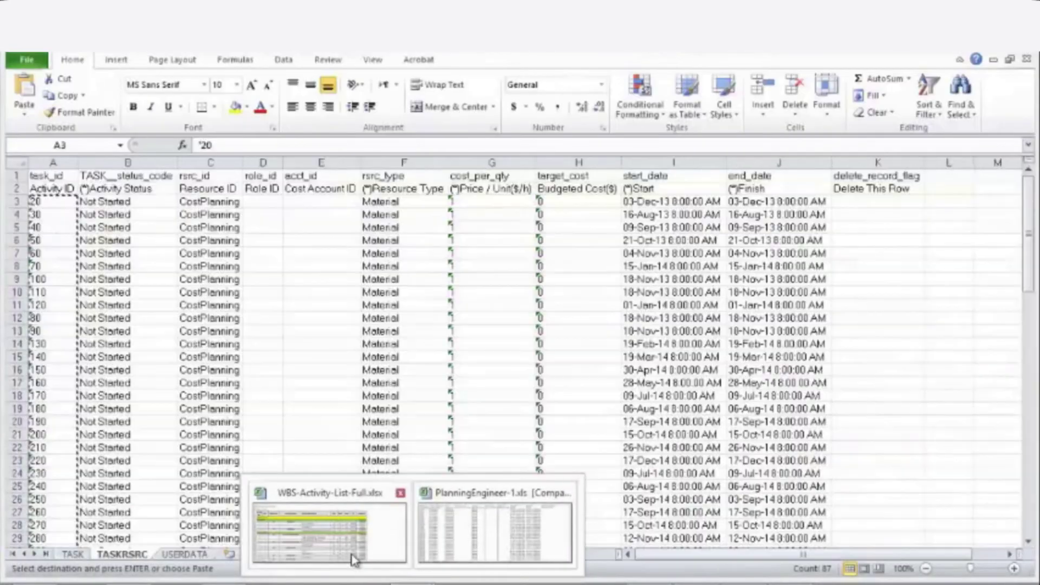
- Paste the activity IDs into column A of a new sheet in WBS-Activity-List-Full
{"action": "left_click", "coordinate": [352, 558]}
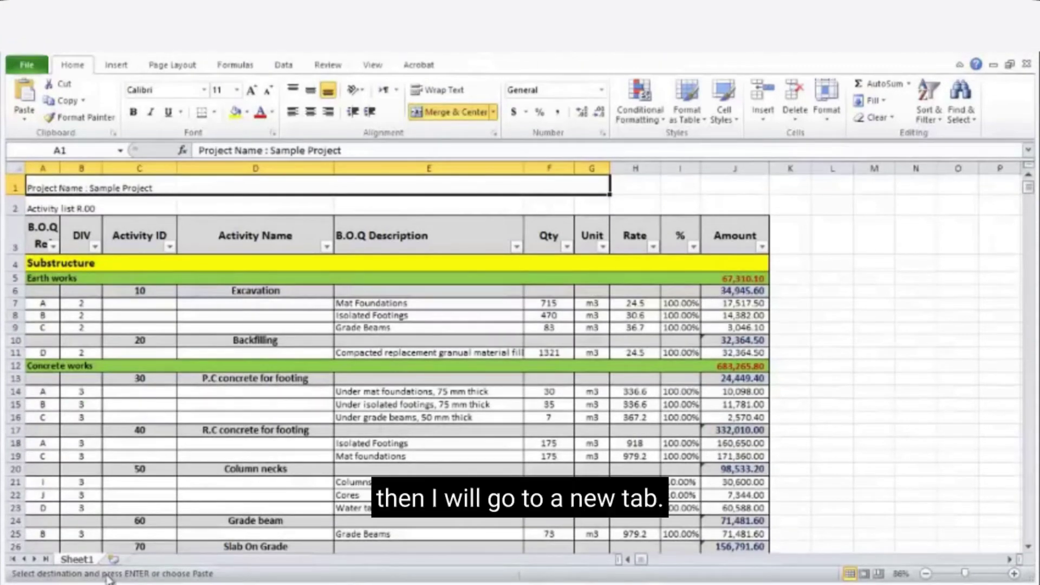
{"action": "left_click", "coordinate": [120, 560]}
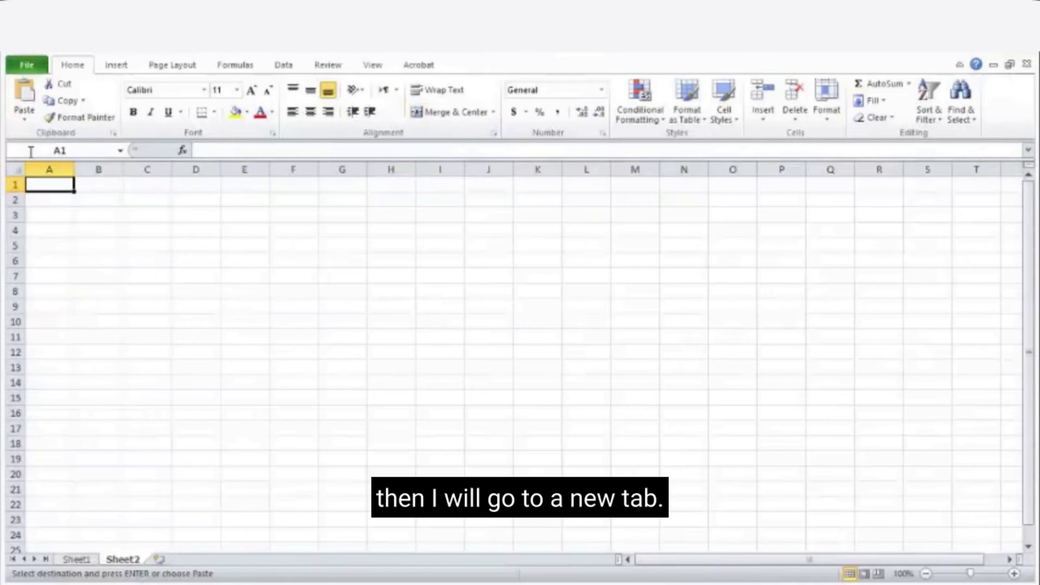
{"action": "right_click", "coordinate": [49, 187]}
{"action": "left_click", "coordinate": [111, 243]}
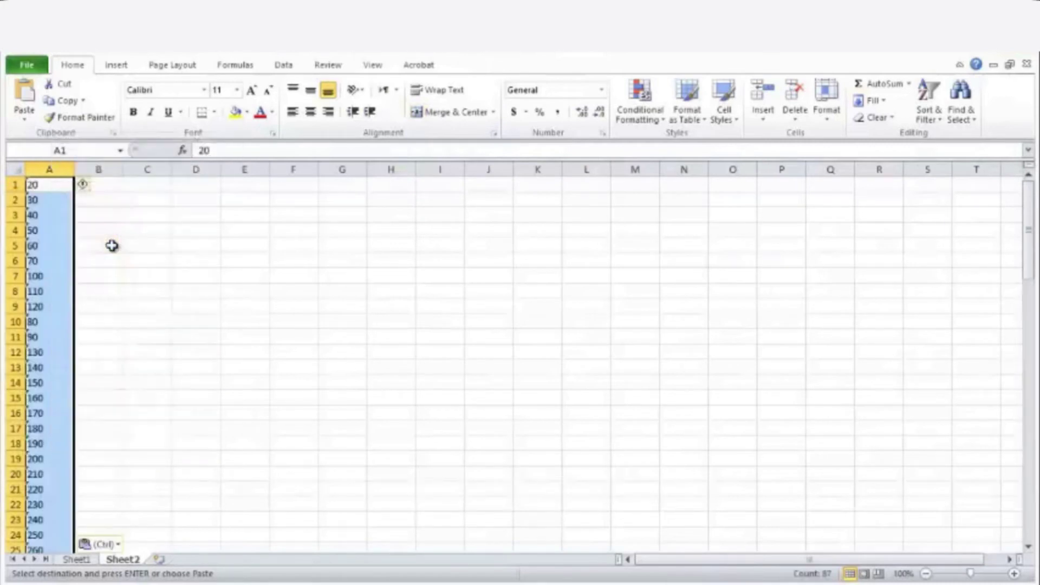
{"action": "left_click_drag", "start_coordinate": [76, 172], "coordinate": [60, 542]}
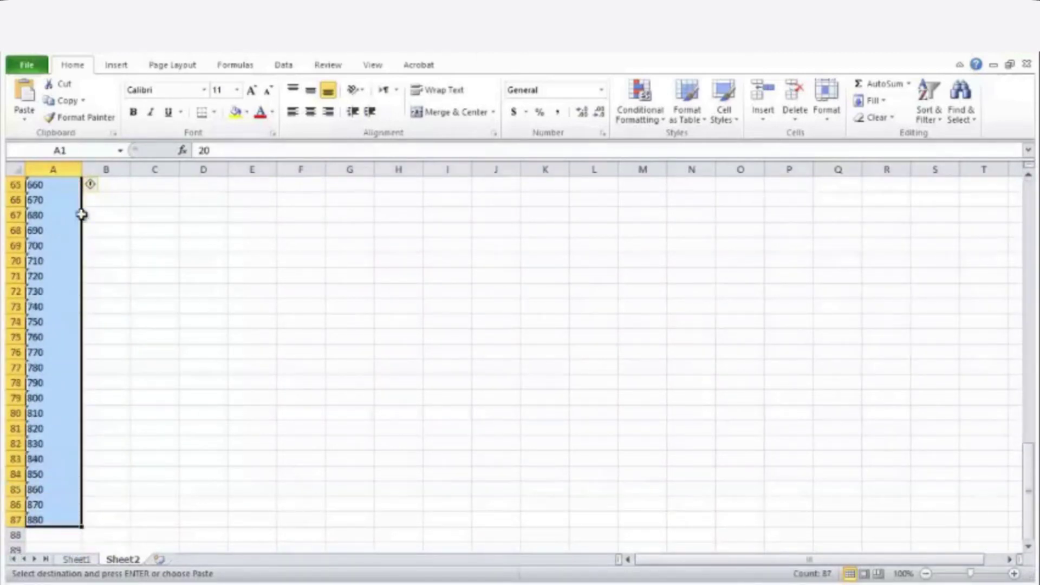
- Use Convert to Number to turn column A's text-stored IDs into numbers
{"action": "left_click", "coordinate": [188, 67]}
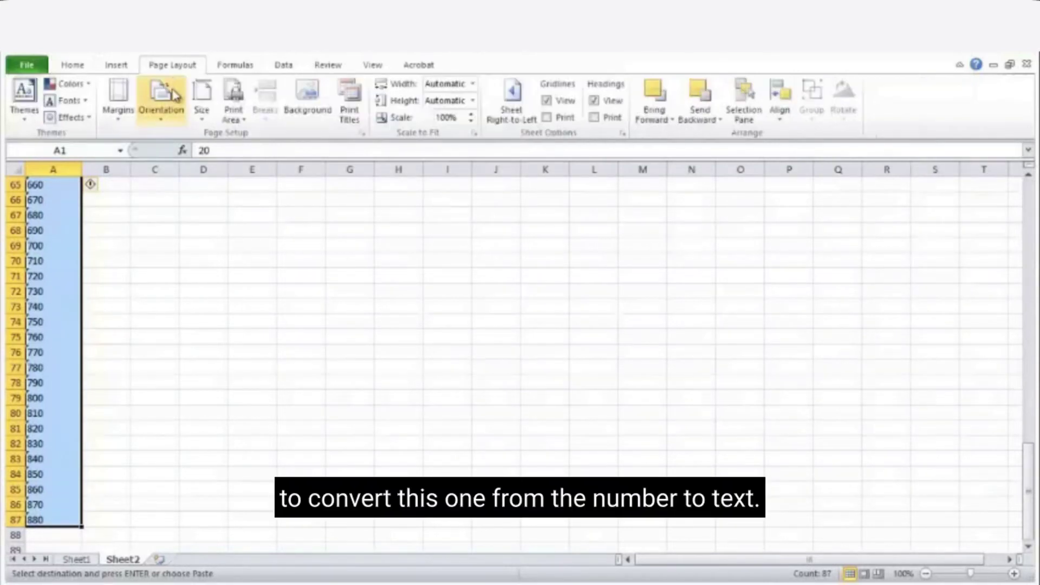
{"action": "scroll", "coordinate": [72, 213], "scroll_direction": "up", "scroll_amount": 20}
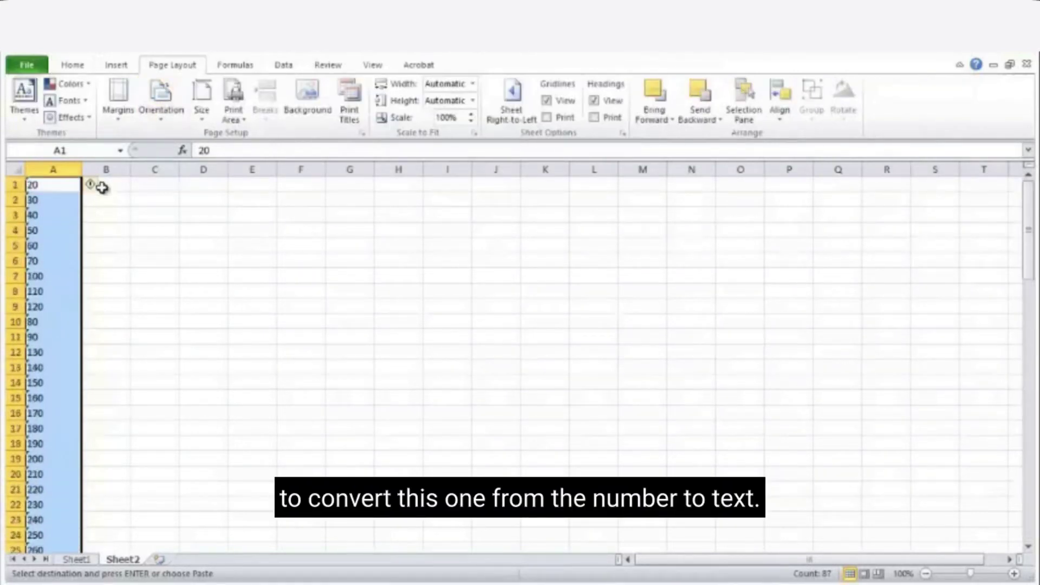
{"action": "left_click", "coordinate": [95, 188]}
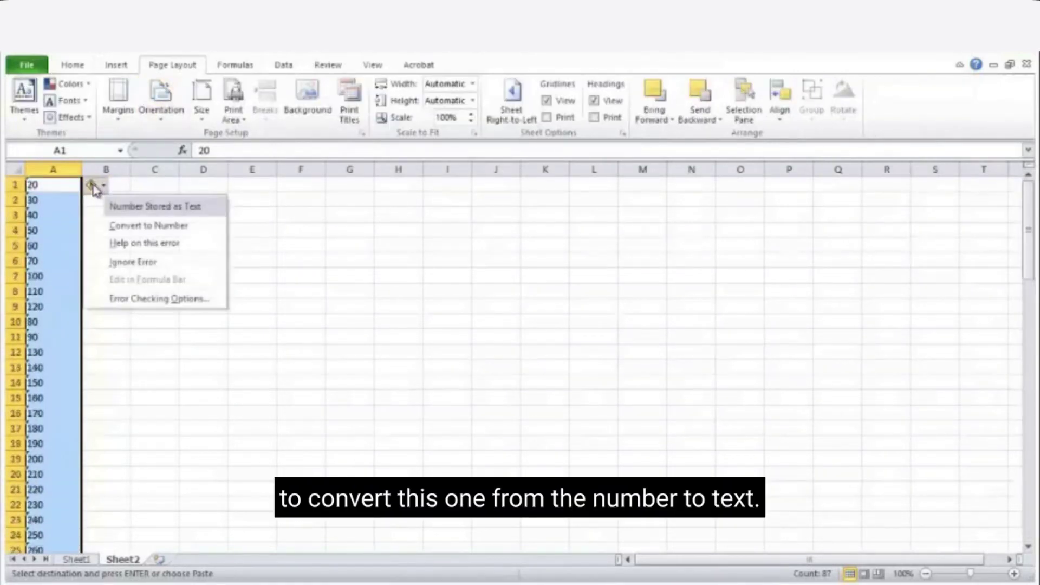
{"action": "left_click", "coordinate": [157, 225]}
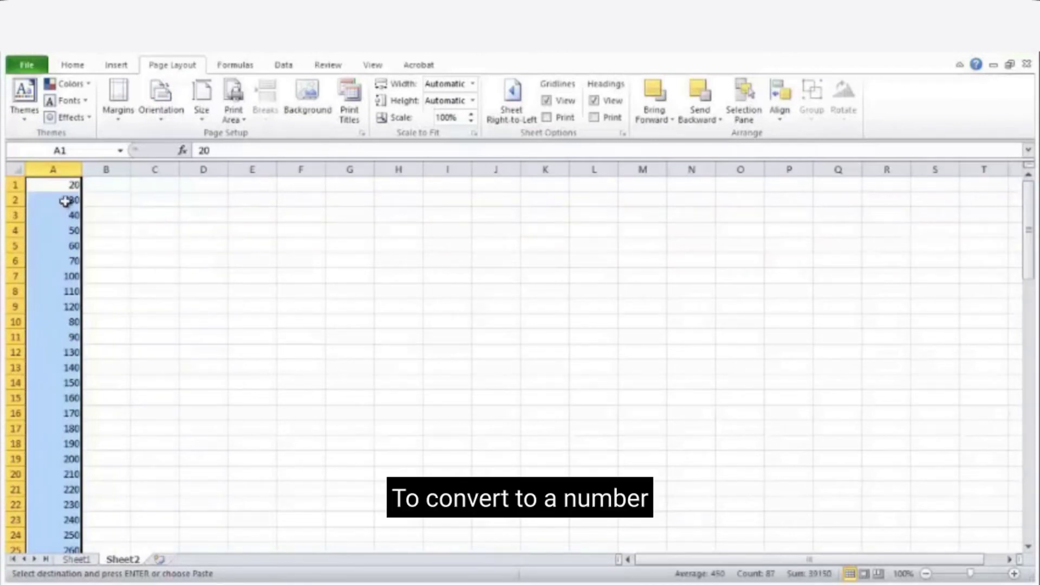
{"action": "scroll", "coordinate": [68, 195], "scroll_direction": "down", "scroll_amount": 20}
{"action": "scroll", "coordinate": [73, 188], "scroll_direction": "up", "scroll_amount": 17}
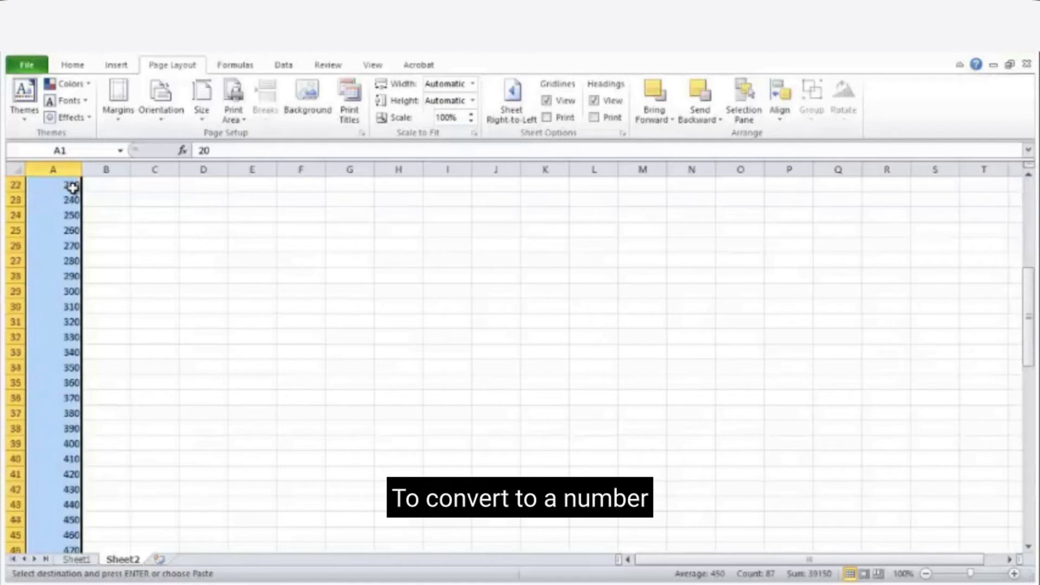
{"action": "scroll", "coordinate": [73, 187], "scroll_direction": "up", "scroll_amount": 7}
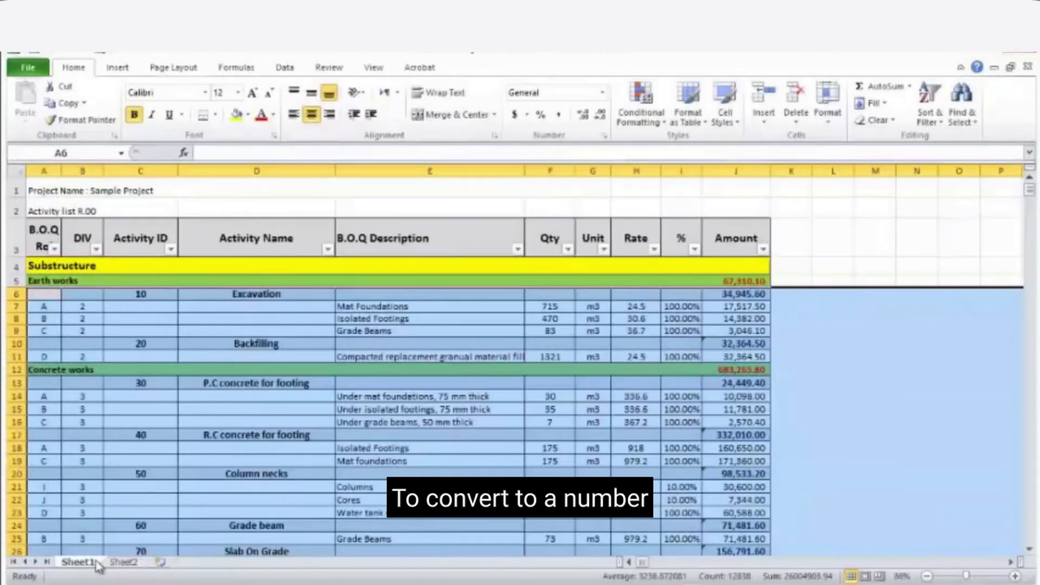
- Enter =VLOOKUP(A1,Sheet1!C6:J2047,8,FALSE) in Sheet2 cell B1
{"action": "left_click", "coordinate": [121, 563]}
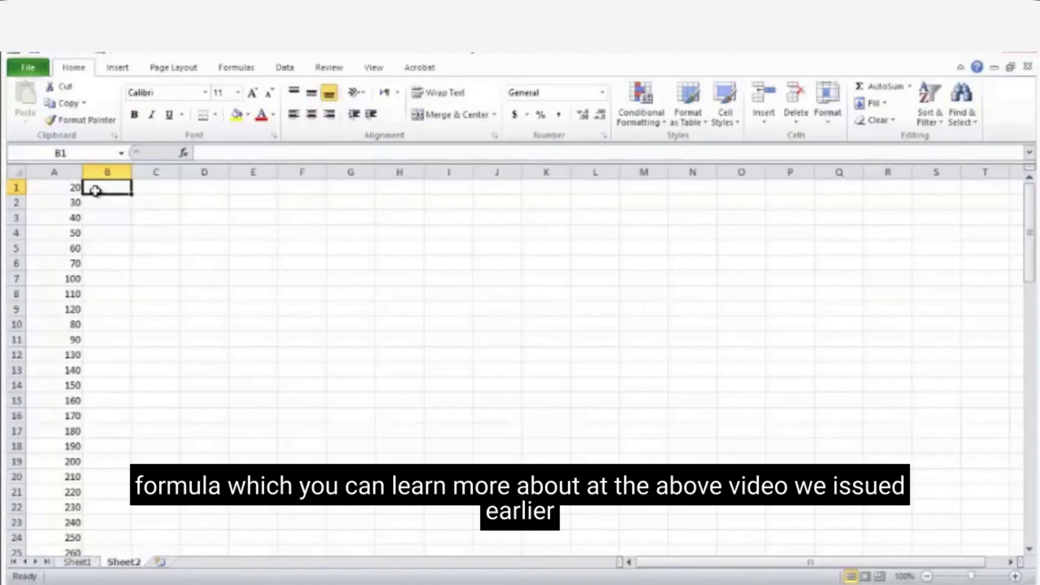
{"action": "type", "text": "=vl"}
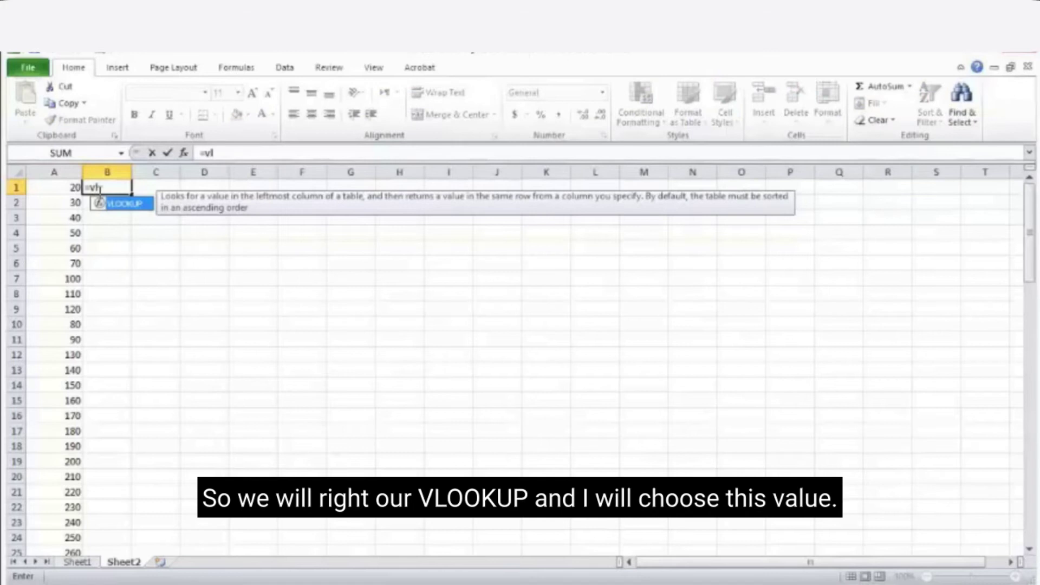
{"action": "double_click", "coordinate": [119, 206]}
{"action": "left_click", "coordinate": [63, 186]}
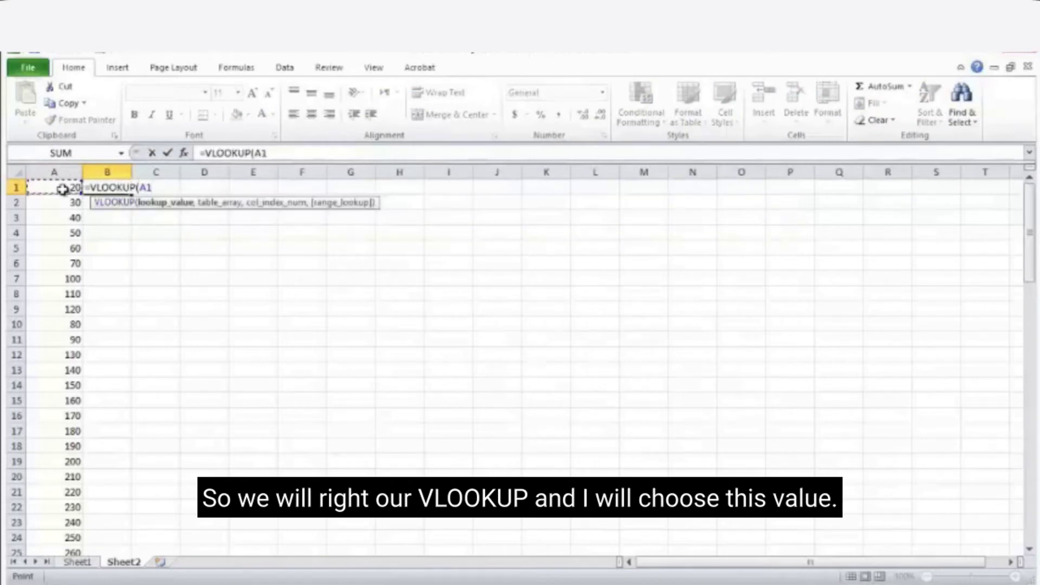
{"action": "type", "text": ","}
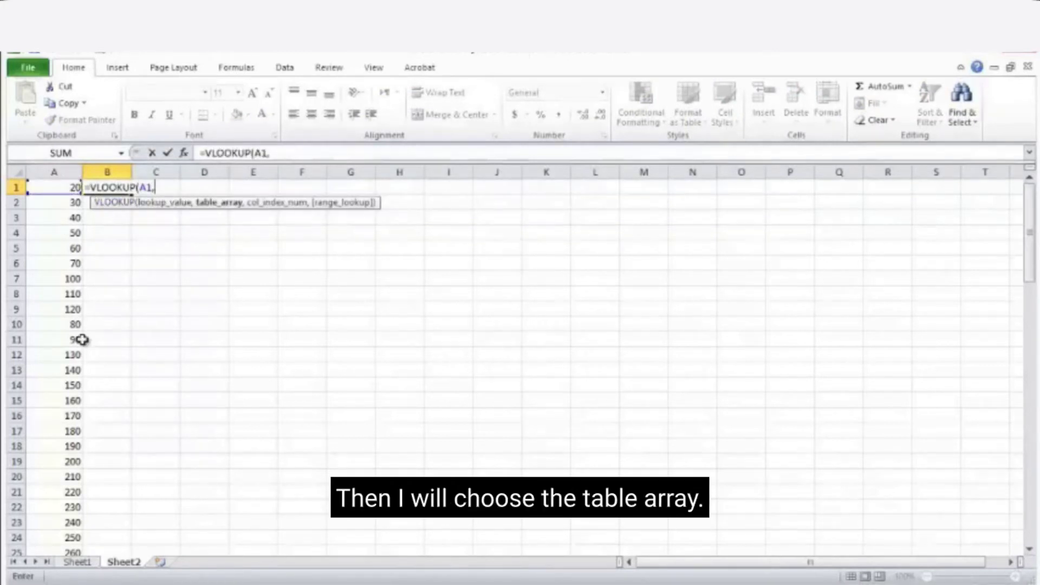
{"action": "left_click", "coordinate": [77, 562]}
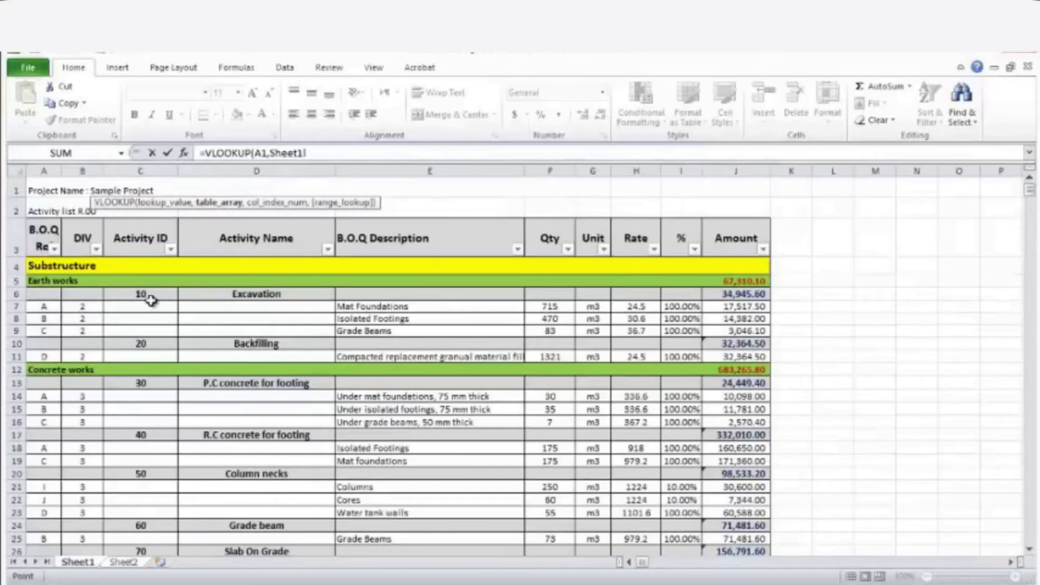
{"action": "left_click_drag", "start_coordinate": [141, 294], "coordinate": [759, 517]}
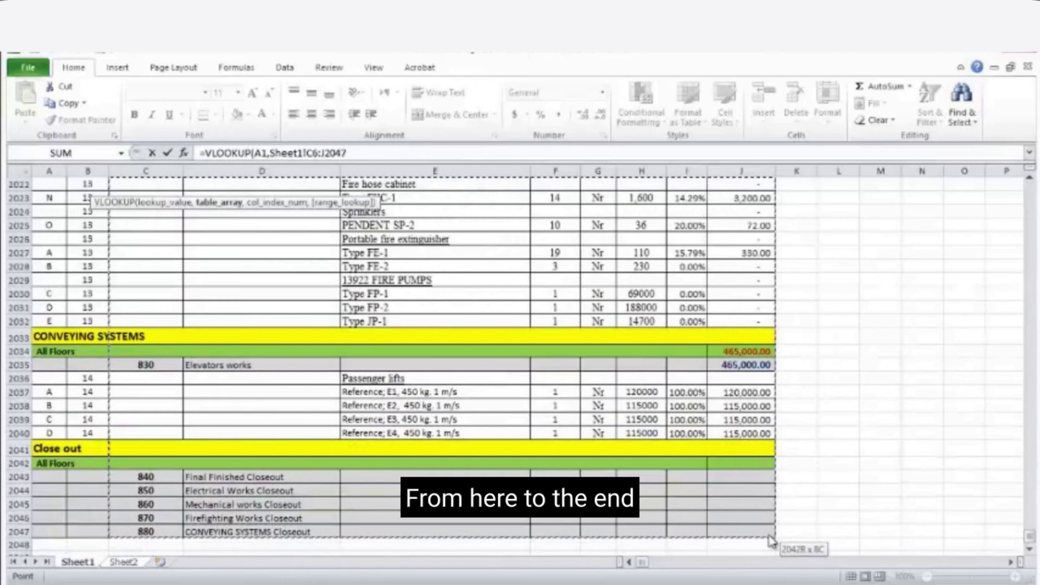
{"action": "left_click", "coordinate": [415, 147]}
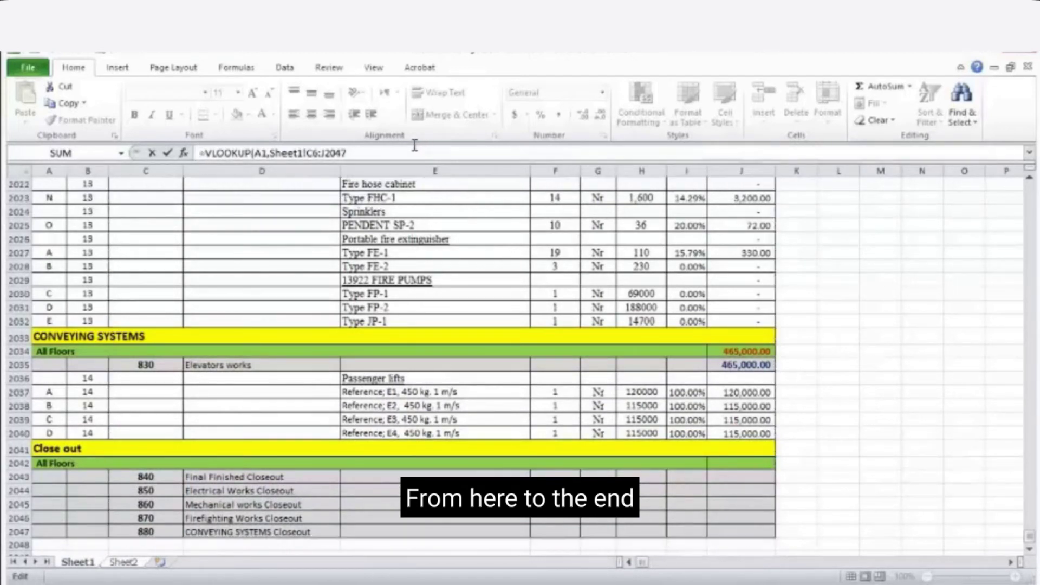
{"action": "type", "text": ",8"}
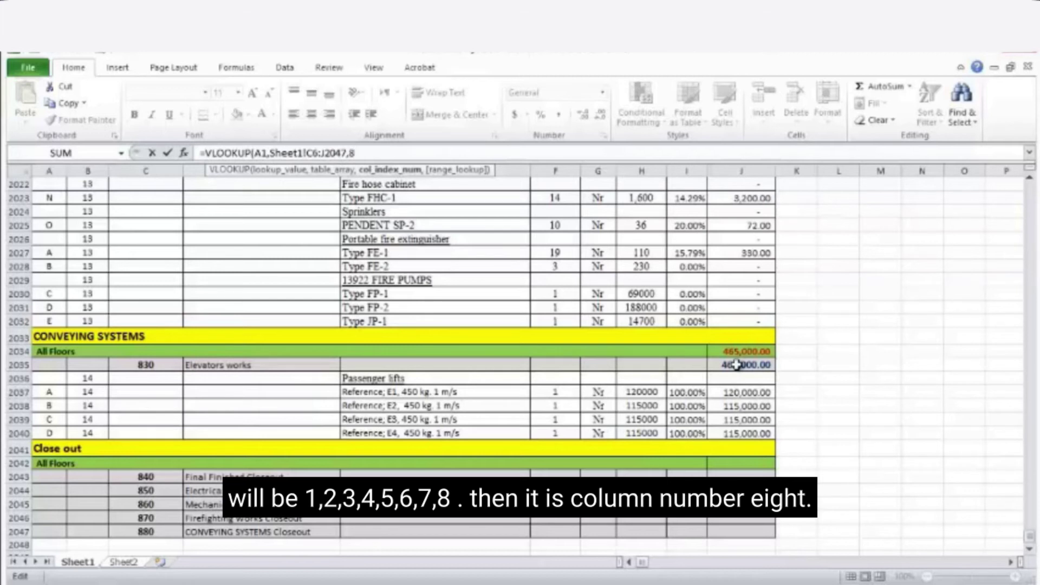
{"action": "type", "text": ","}
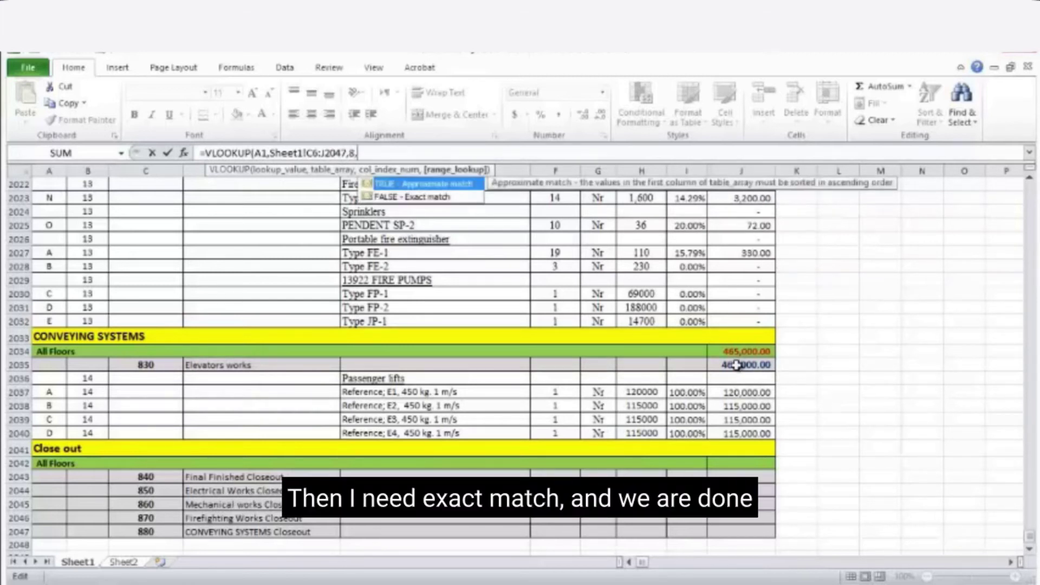
{"action": "double_click", "coordinate": [421, 198]}
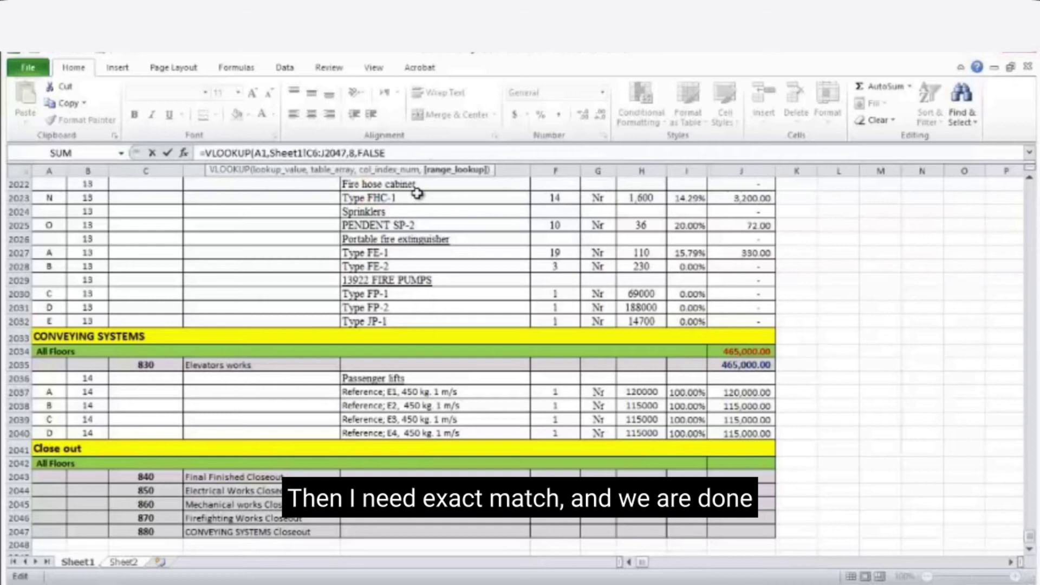
{"action": "key", "text": "Return"}
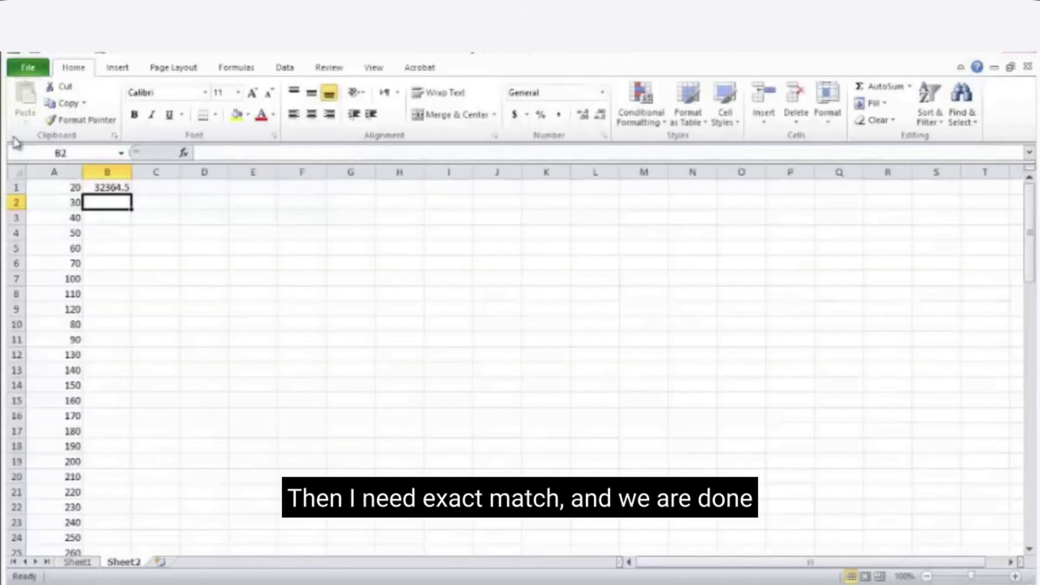
- Make the lookup range absolute as $C$6:$J$2047 using F4
{"action": "left_click", "coordinate": [110, 186]}
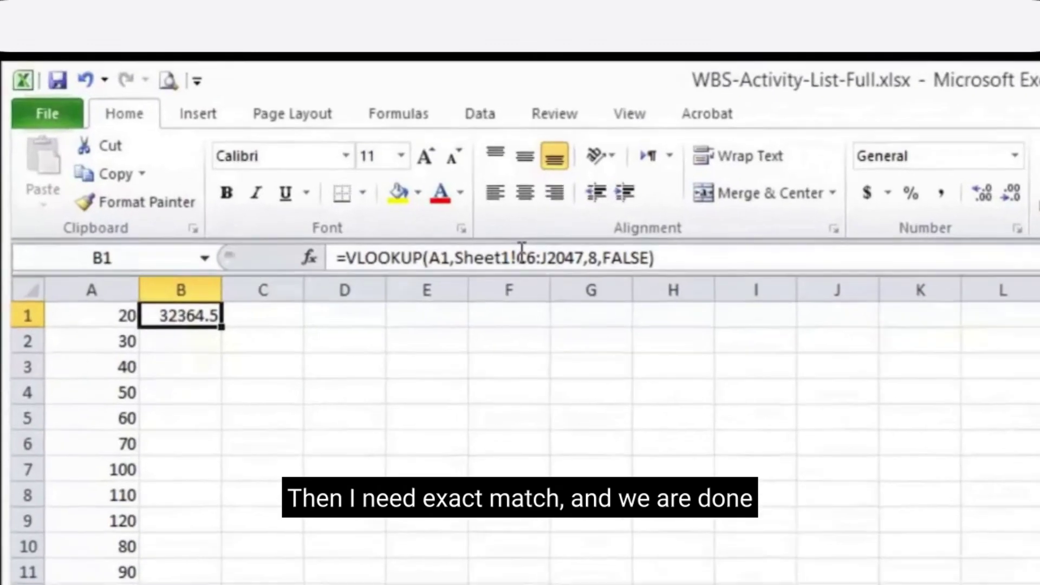
{"action": "left_click", "coordinate": [299, 153]}
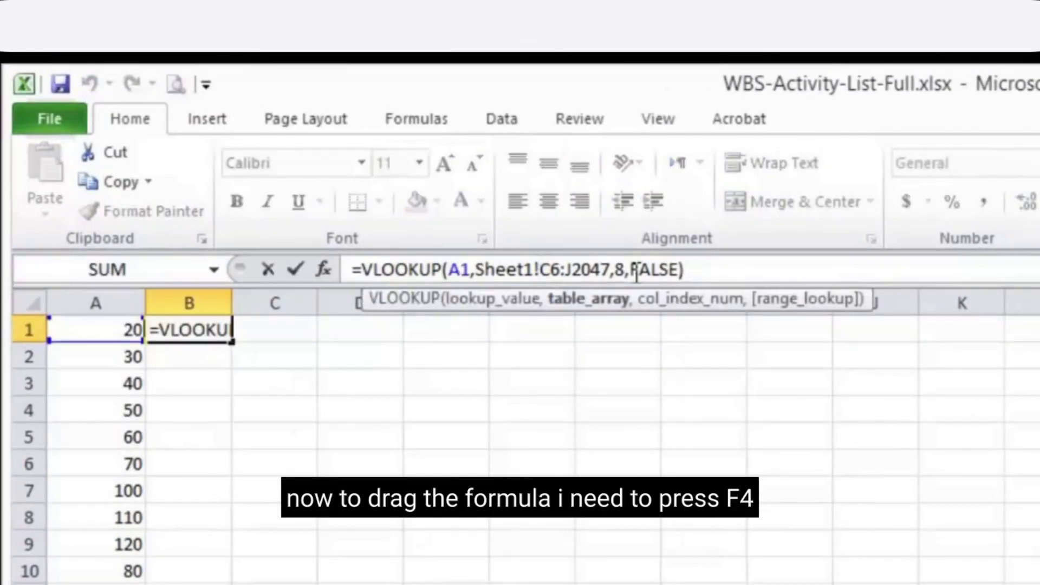
{"action": "key", "text": "F4"}
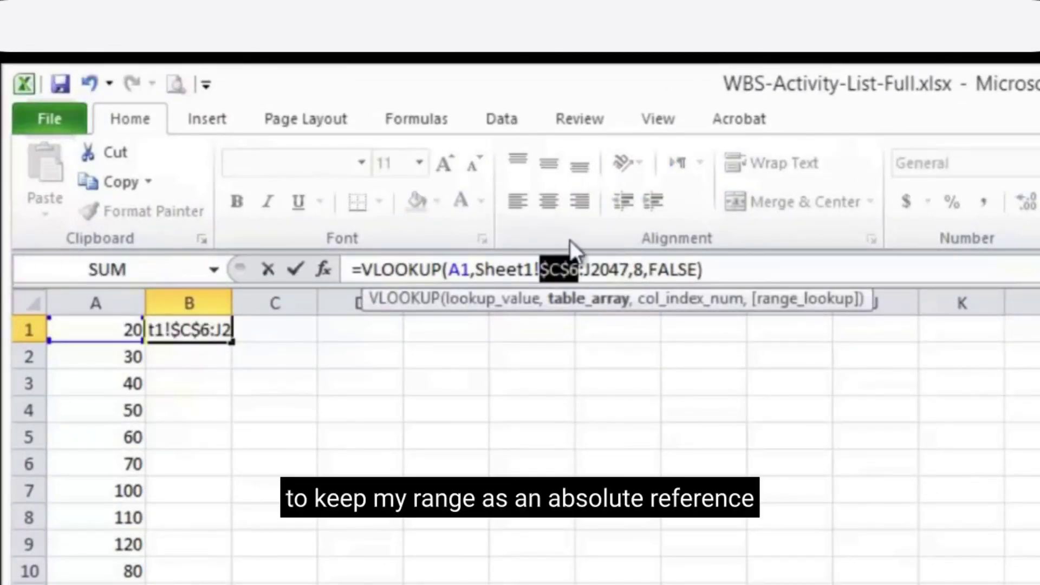
{"action": "left_click", "coordinate": [588, 259]}
{"action": "key", "text": "F4"}
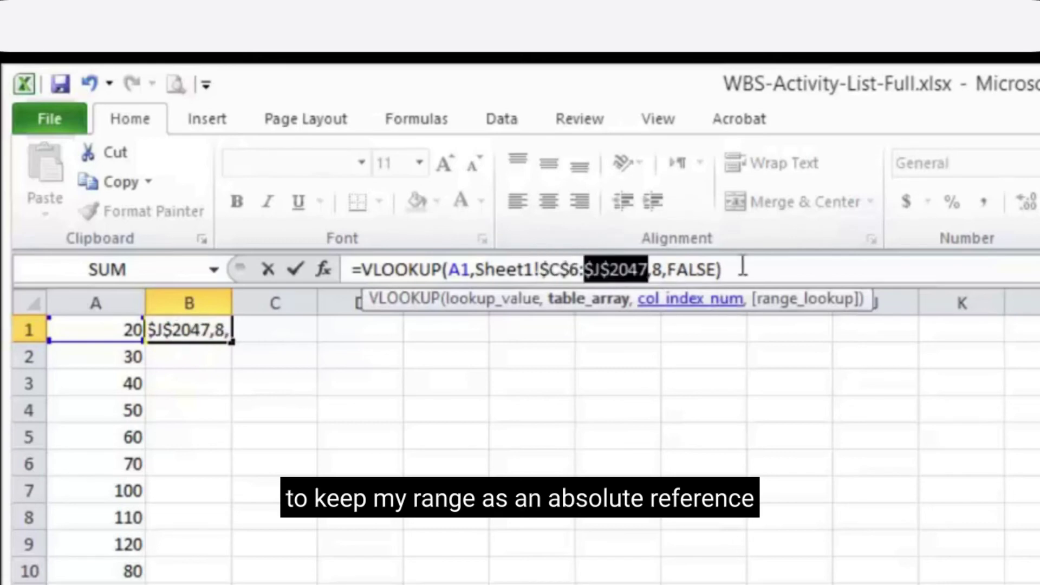
{"action": "left_click", "coordinate": [749, 264]}
{"action": "key", "text": "Return"}
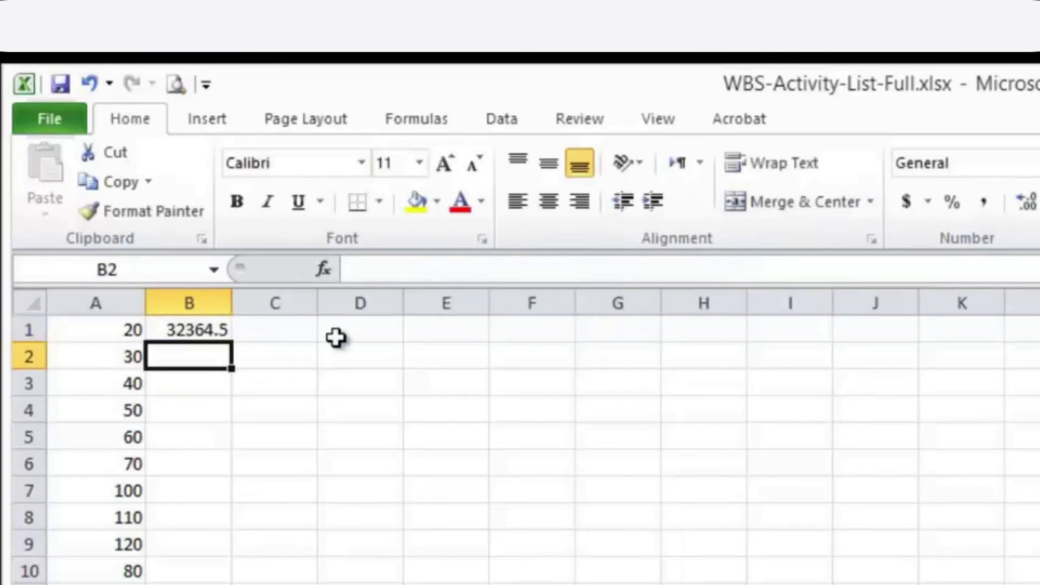
- Fill the VLOOKUP formula down column B to row 87 and select the results
{"action": "left_click", "coordinate": [213, 330]}
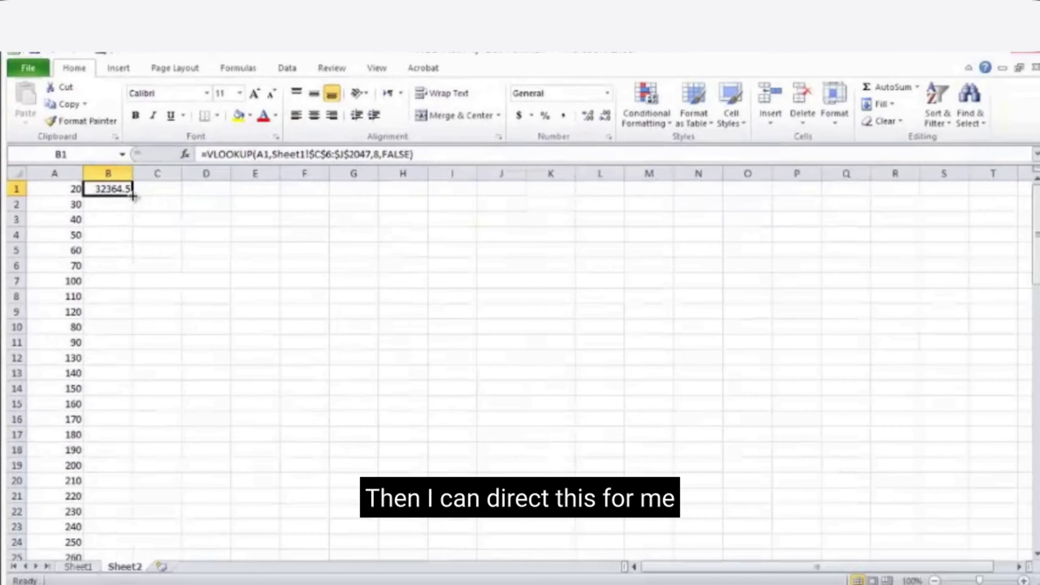
{"action": "double_click", "coordinate": [133, 196]}
{"action": "scroll", "coordinate": [172, 318], "scroll_direction": "down", "scroll_amount": 20}
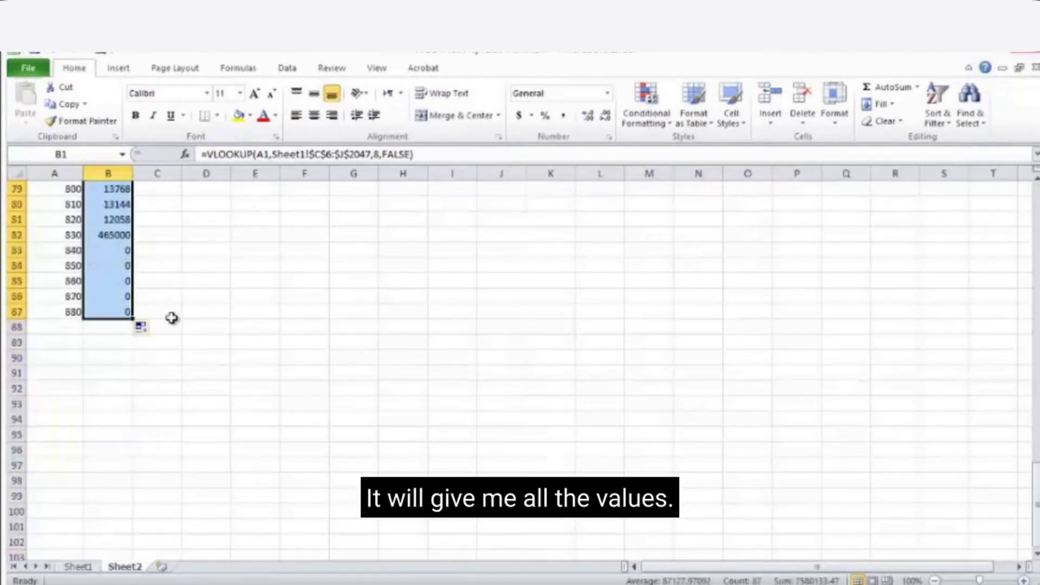
{"action": "scroll", "coordinate": [171, 318], "scroll_direction": "up", "scroll_amount": 20}
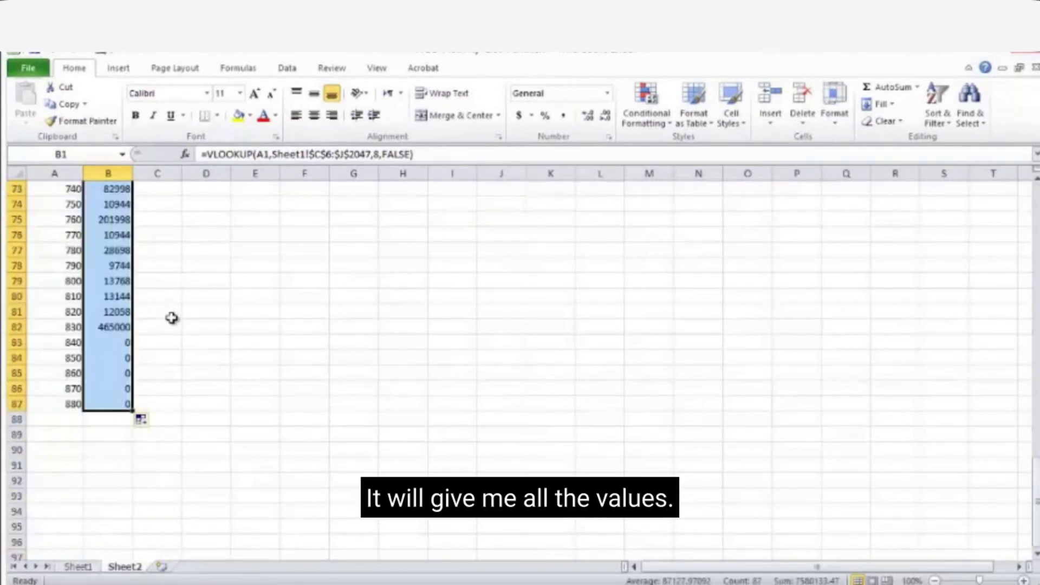
{"action": "left_click", "coordinate": [172, 266]}
{"action": "left_click_drag", "start_coordinate": [124, 204], "coordinate": [118, 538]}
{"action": "scroll", "coordinate": [116, 381], "scroll_direction": "up", "scroll_amount": 20}
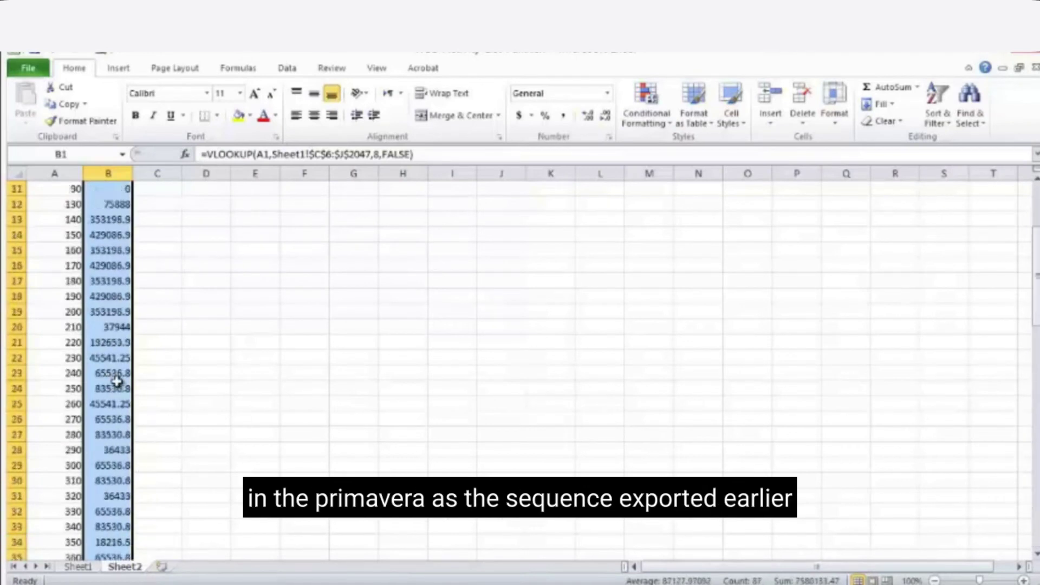
- Copy the looked-up BOQ amounts from column B and switch to the P6 export workbook
{"action": "right_click", "coordinate": [113, 307]}
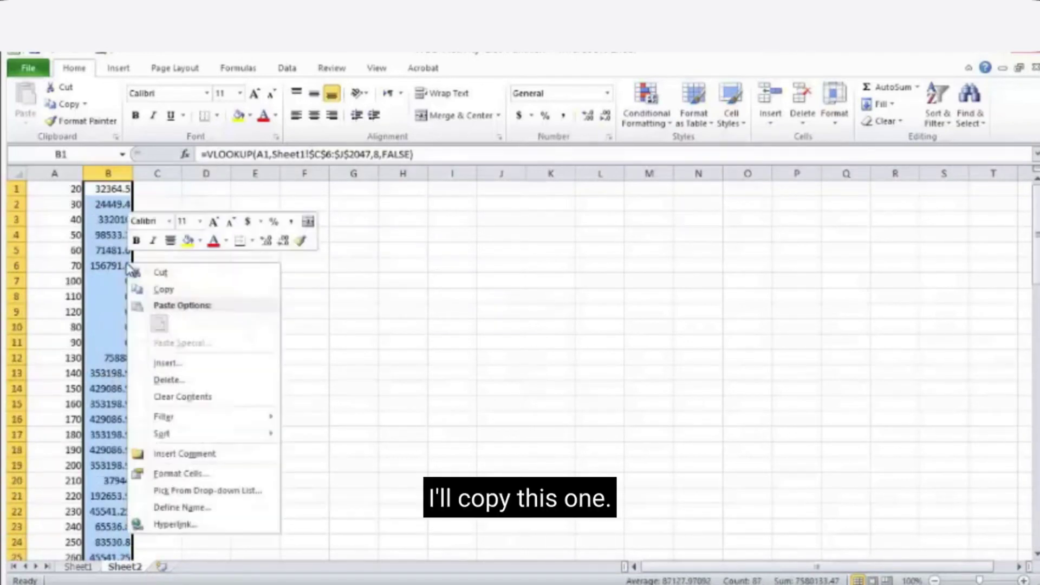
{"action": "left_click", "coordinate": [157, 289]}
{"action": "left_click", "coordinate": [416, 584]}
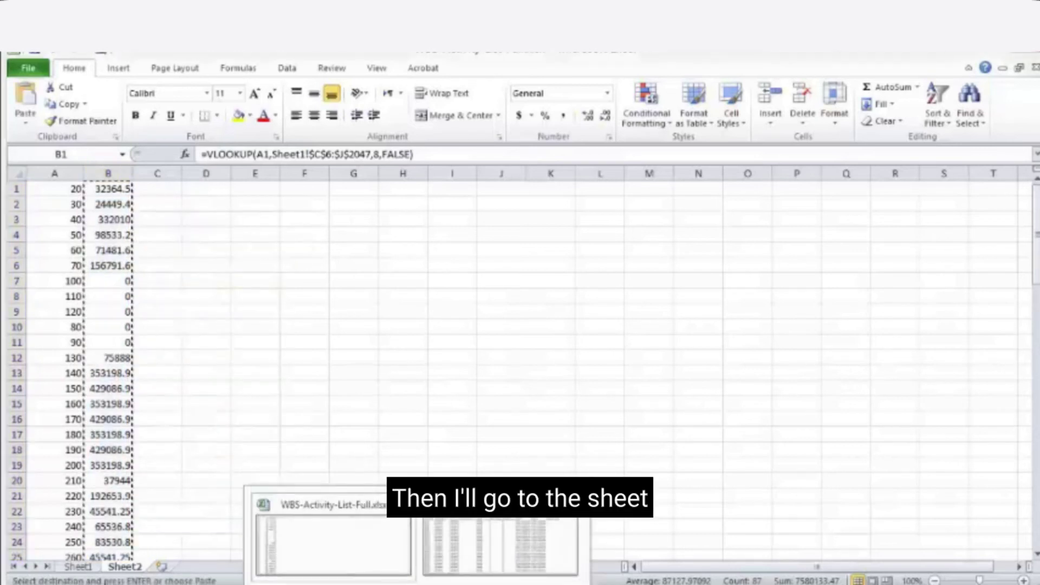
{"action": "left_click", "coordinate": [471, 569]}
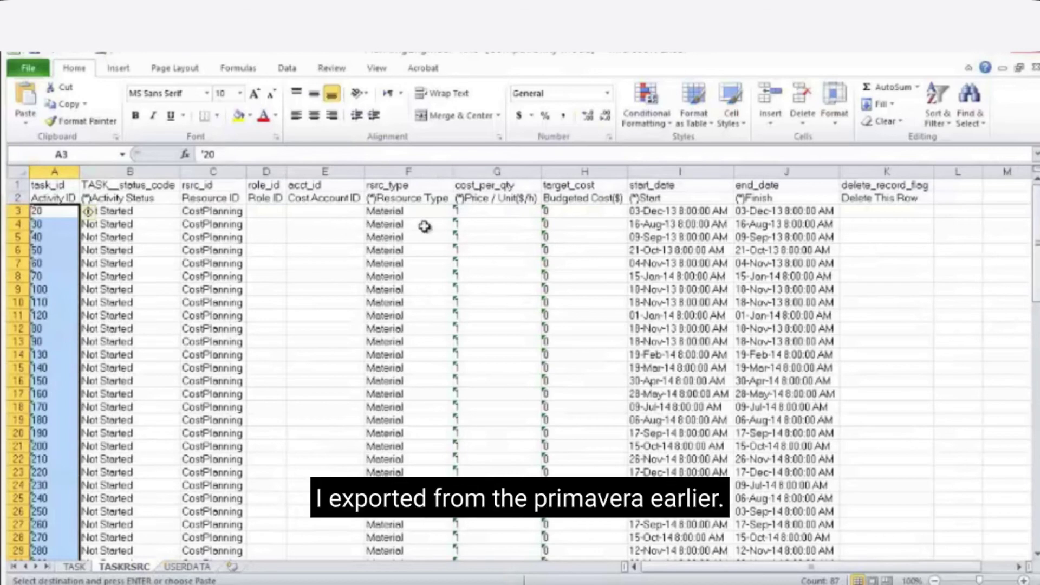
- Paste the costs as values into Budgeted Cost column H starting at H3
{"action": "left_click", "coordinate": [579, 212]}
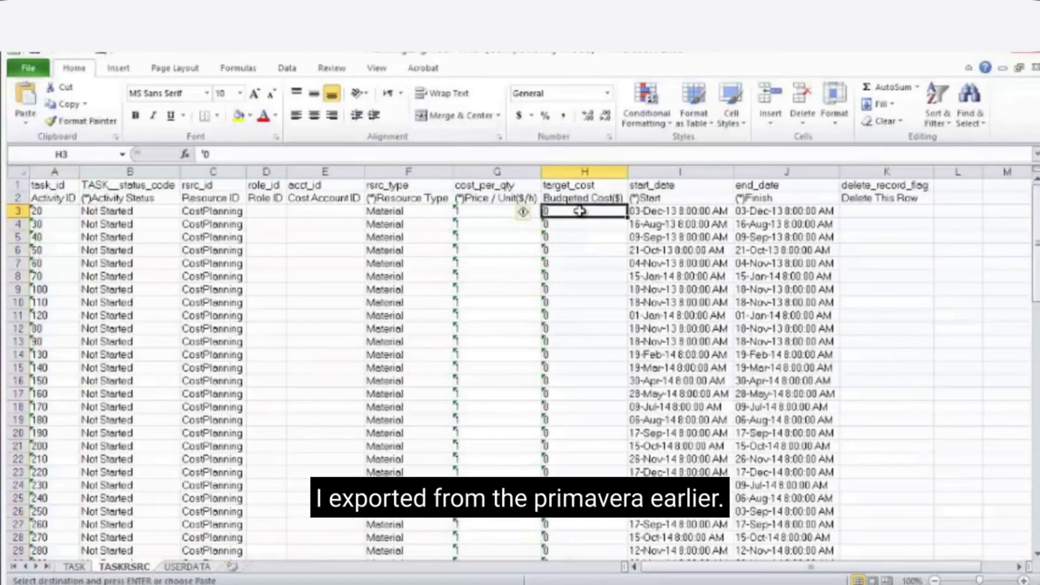
{"action": "right_click", "coordinate": [579, 211]}
{"action": "left_click", "coordinate": [637, 272]}
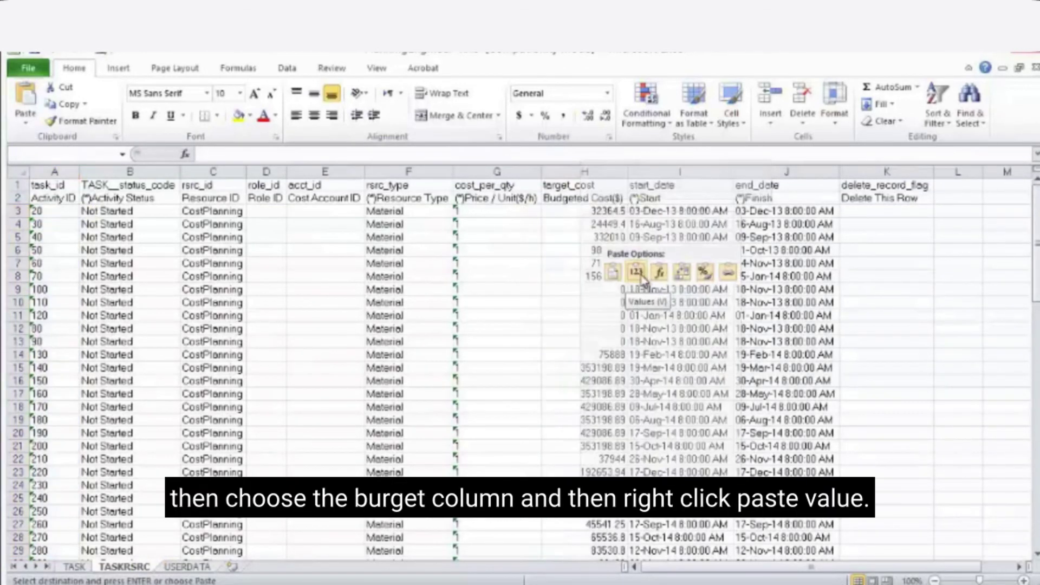
{"action": "scroll", "coordinate": [590, 290], "scroll_direction": "down", "scroll_amount": 20}
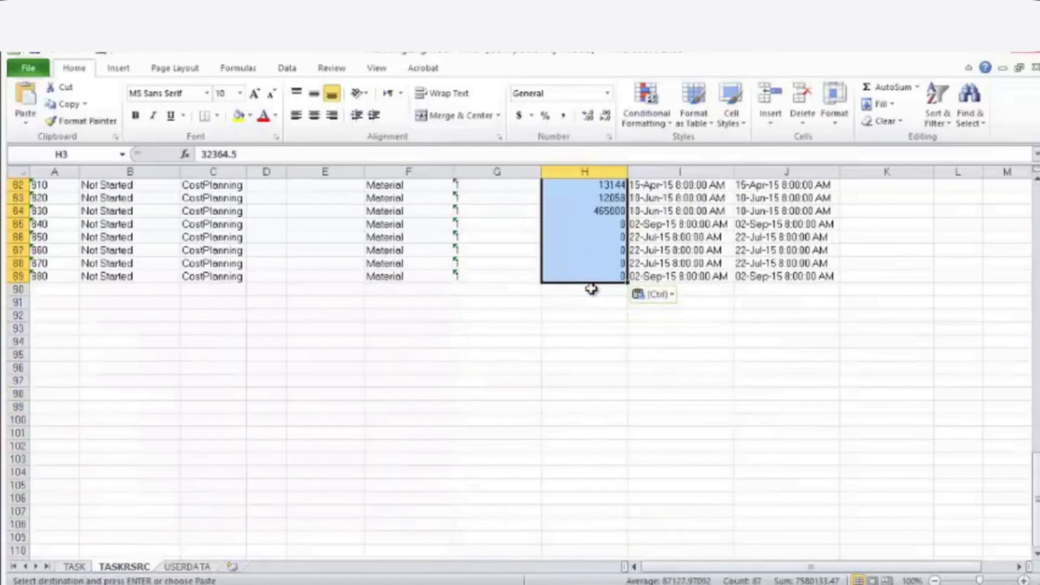
{"action": "scroll", "coordinate": [590, 290], "scroll_direction": "up", "scroll_amount": 20}
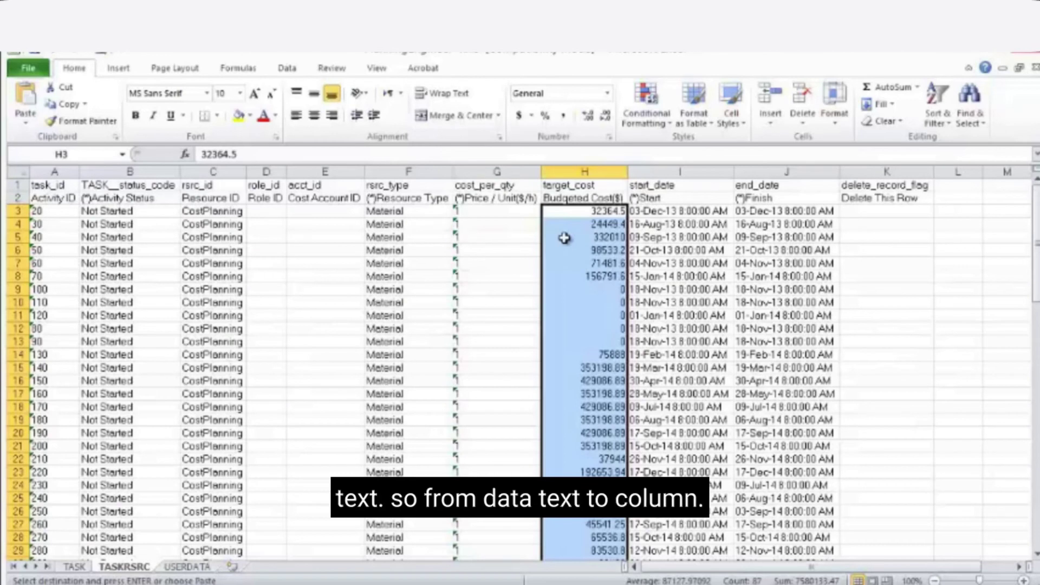
- Convert column H costs to Text via Text to Columns with Comma delimiter, then close the workbook
{"action": "left_click", "coordinate": [287, 71]}
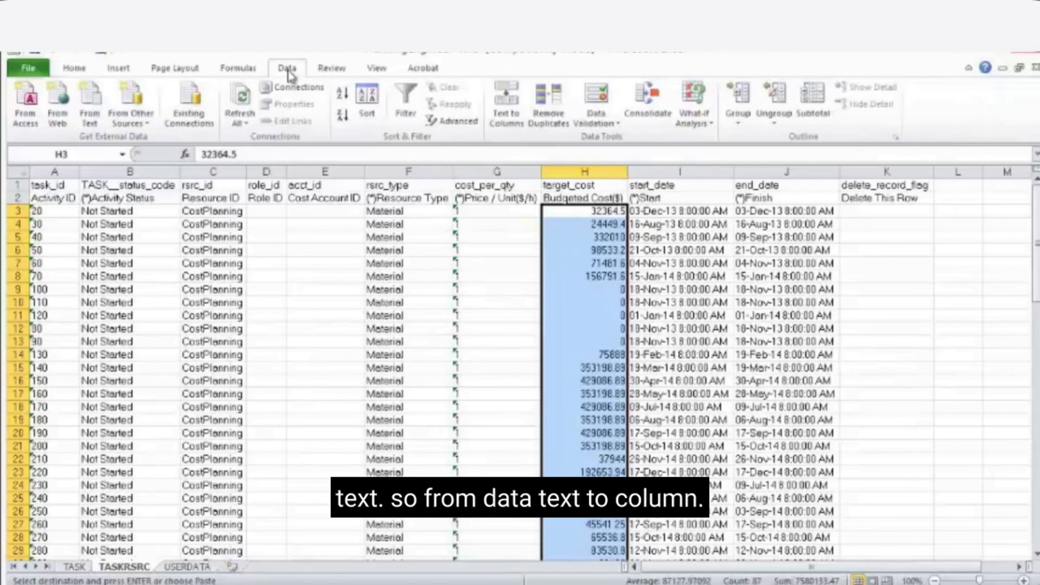
{"action": "left_click", "coordinate": [507, 103]}
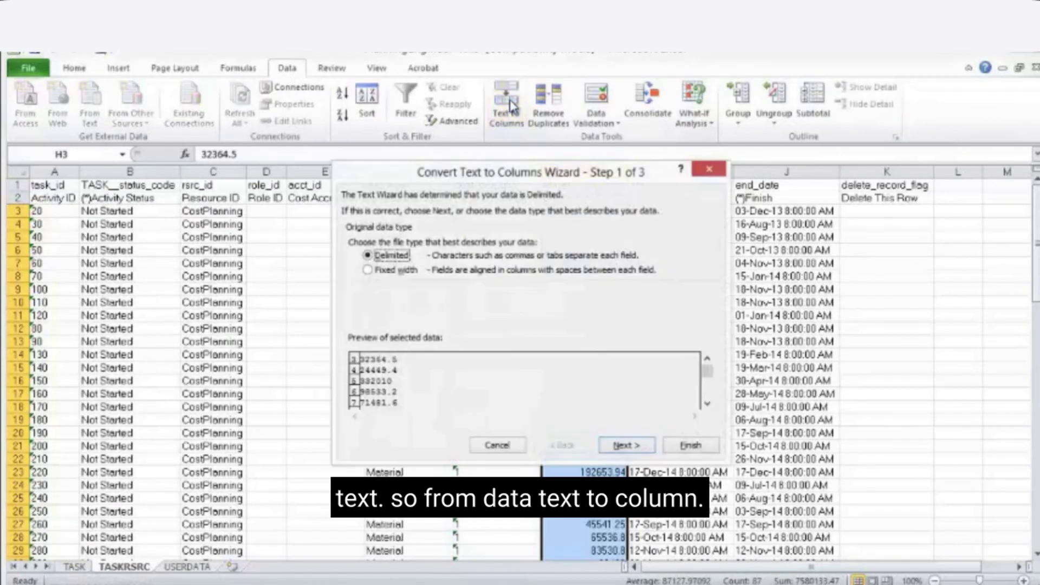
{"action": "left_click", "coordinate": [620, 446]}
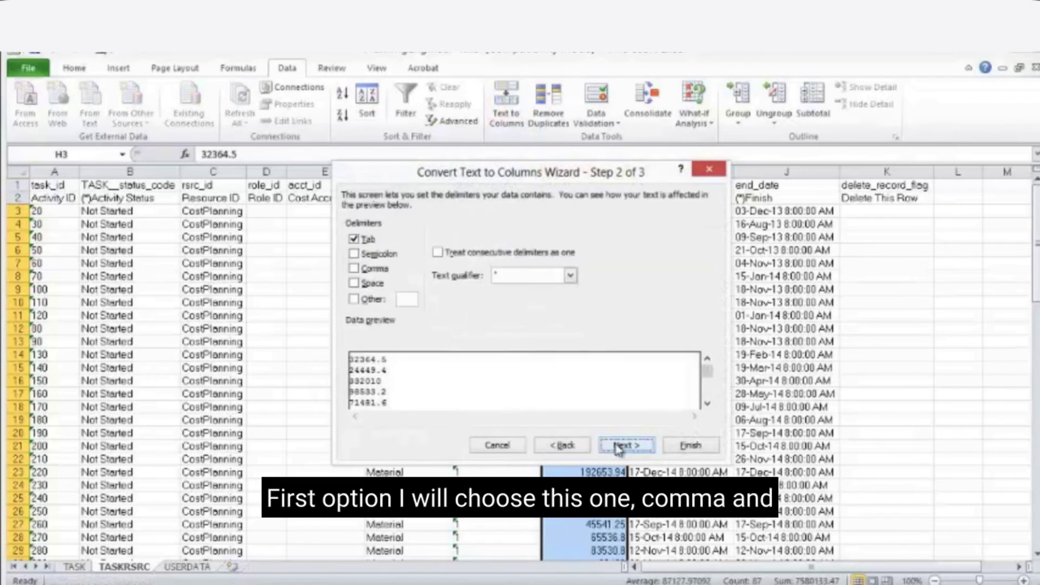
{"action": "left_click", "coordinate": [355, 239]}
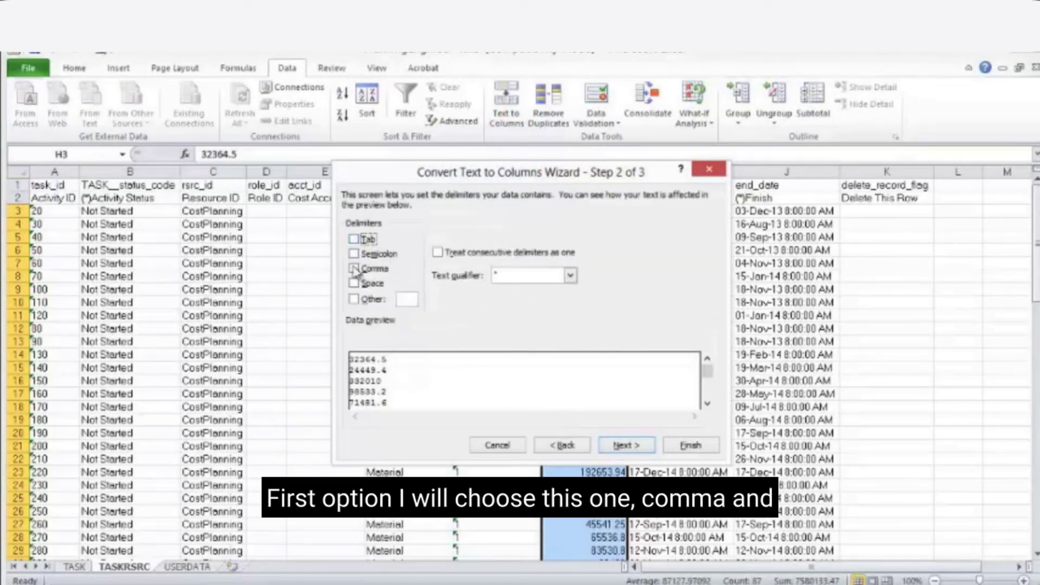
{"action": "left_click", "coordinate": [354, 269]}
{"action": "left_click", "coordinate": [543, 276]}
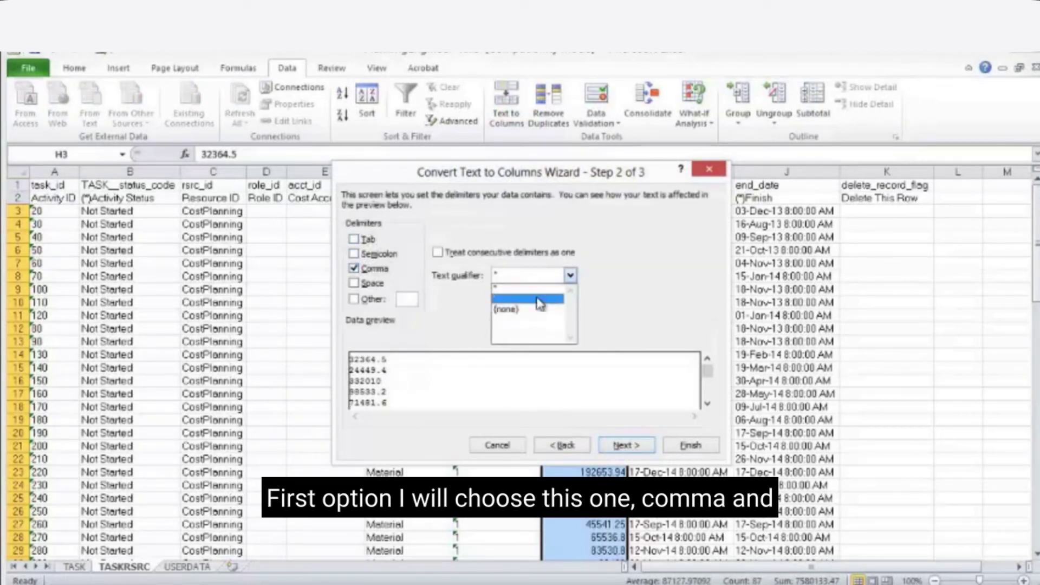
{"action": "left_click", "coordinate": [541, 295]}
{"action": "left_click", "coordinate": [626, 446]}
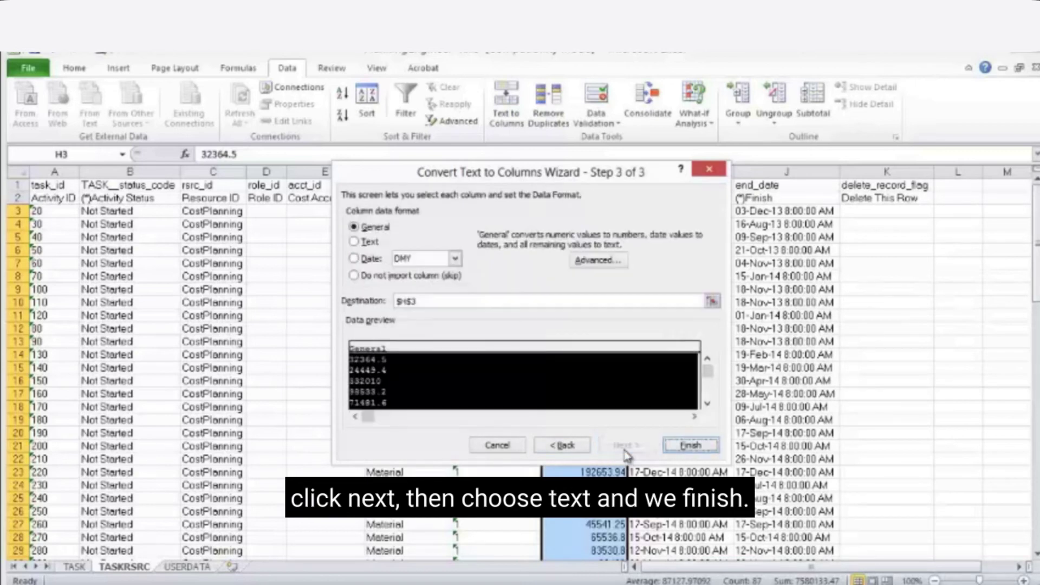
{"action": "left_click", "coordinate": [354, 241]}
{"action": "left_click", "coordinate": [689, 445]}
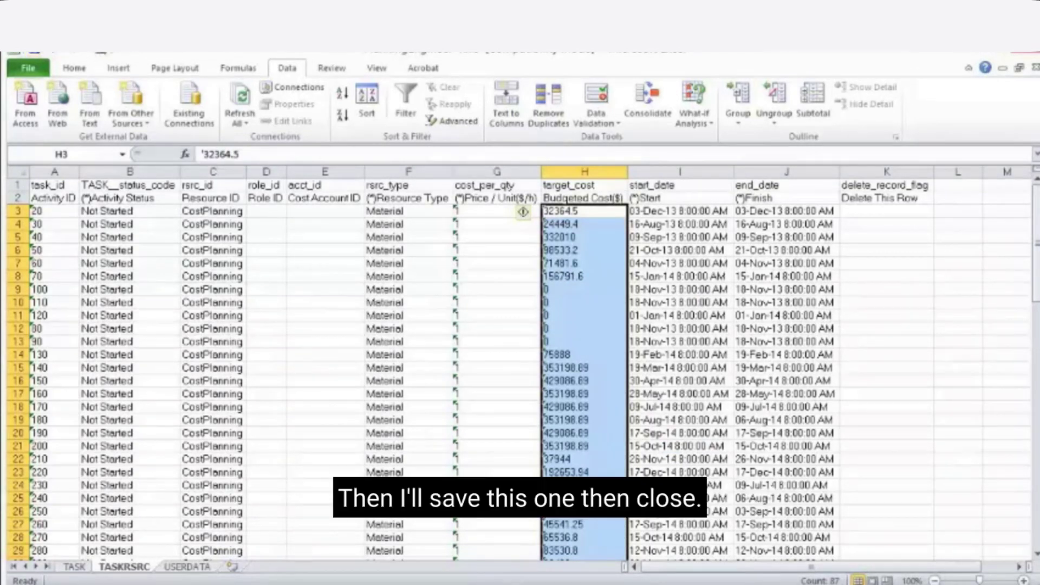
{"action": "left_click", "coordinate": [1035, 68]}
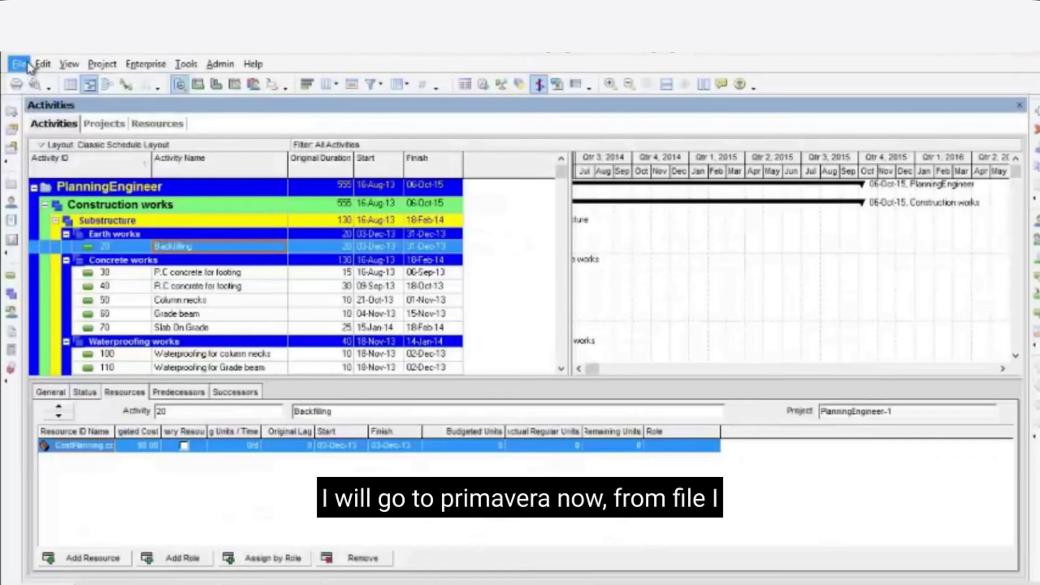
- Start a Spreadsheet (XLS) import and select Desktop\Lesson 6\PlanningEngineer-1.xls as the source file
{"action": "left_click", "coordinate": [19, 64]}
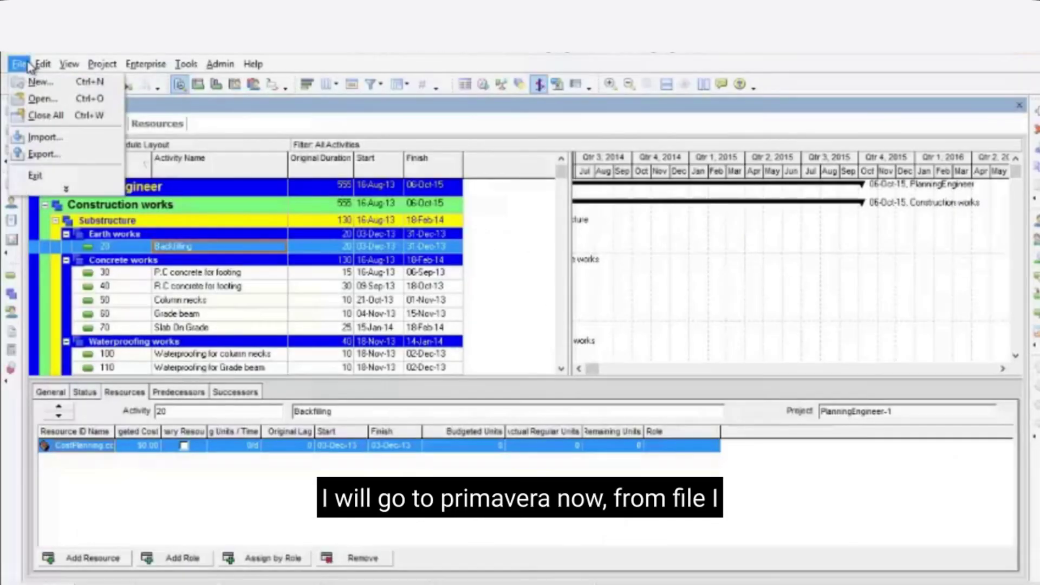
{"action": "left_click", "coordinate": [88, 137]}
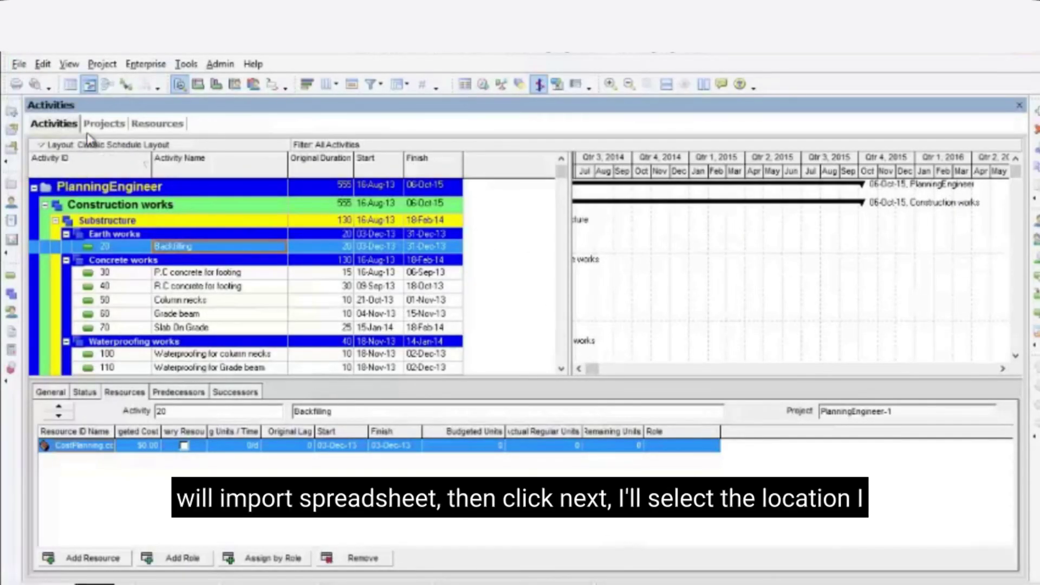
{"action": "left_click", "coordinate": [386, 351]}
{"action": "left_click", "coordinate": [600, 453]}
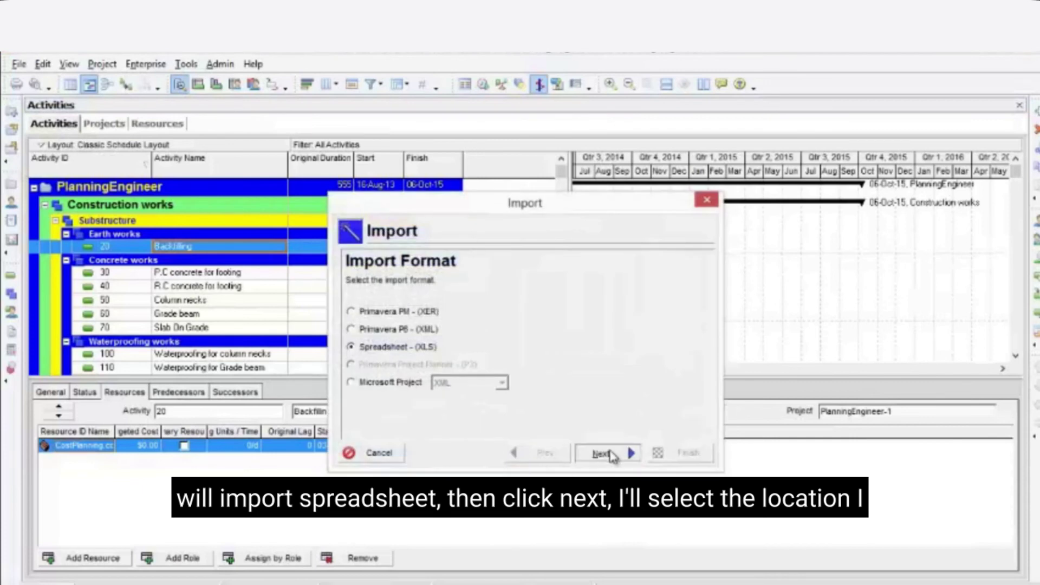
{"action": "left_click", "coordinate": [610, 382]}
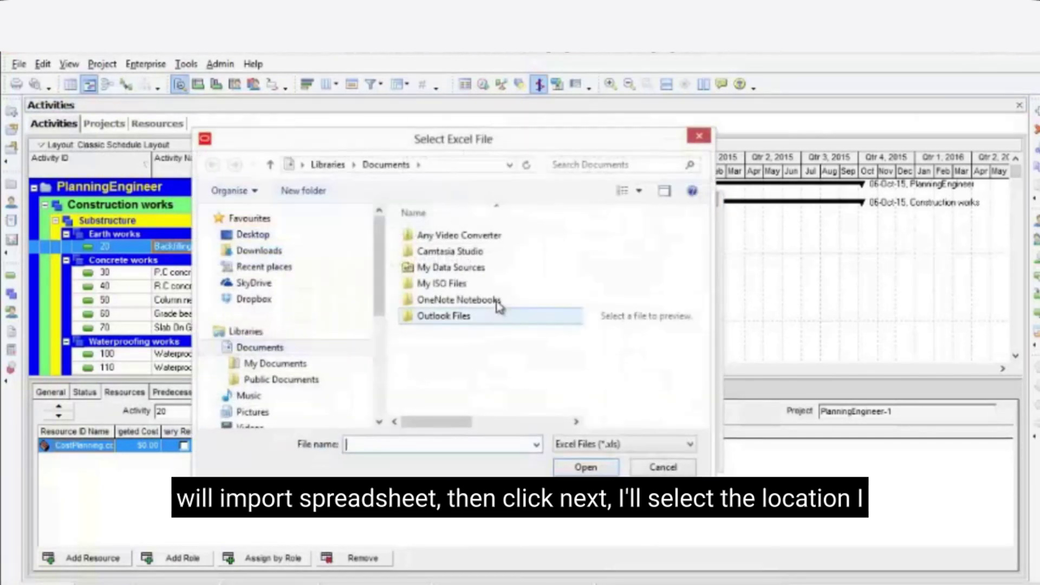
{"action": "left_click", "coordinate": [302, 167]}
{"action": "left_click", "coordinate": [314, 182]}
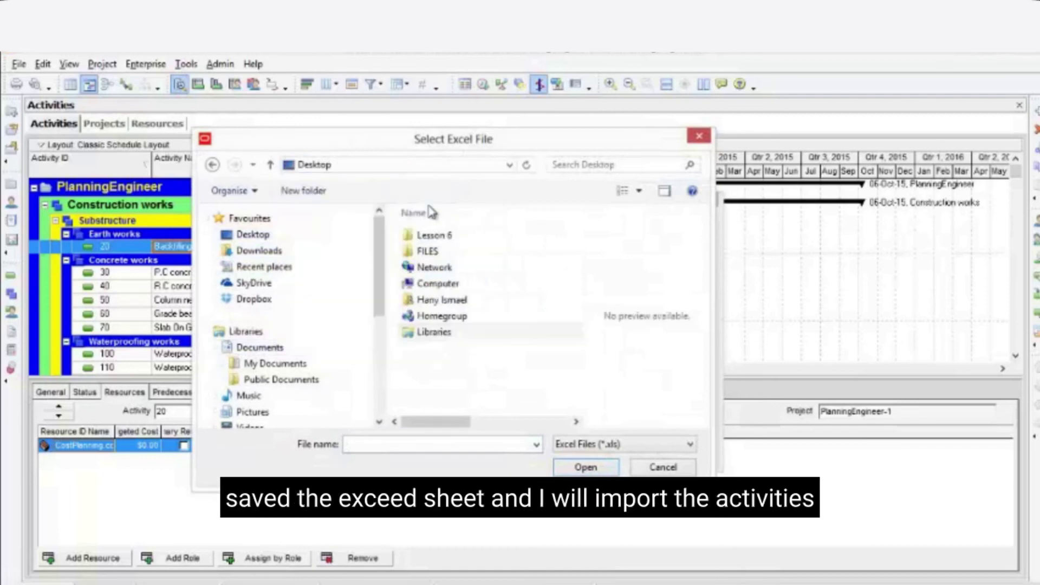
{"action": "double_click", "coordinate": [464, 236]}
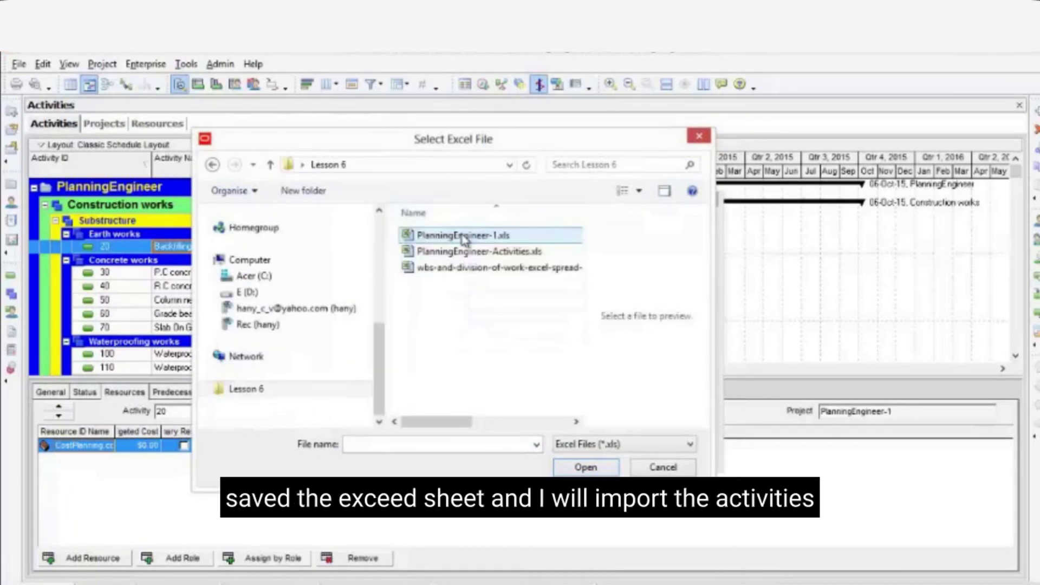
{"action": "double_click", "coordinate": [464, 236]}
{"action": "left_click", "coordinate": [619, 461]}
- Import Activities and Resource Assignments into the PlanningEngineer project
{"action": "left_click", "coordinate": [416, 323]}
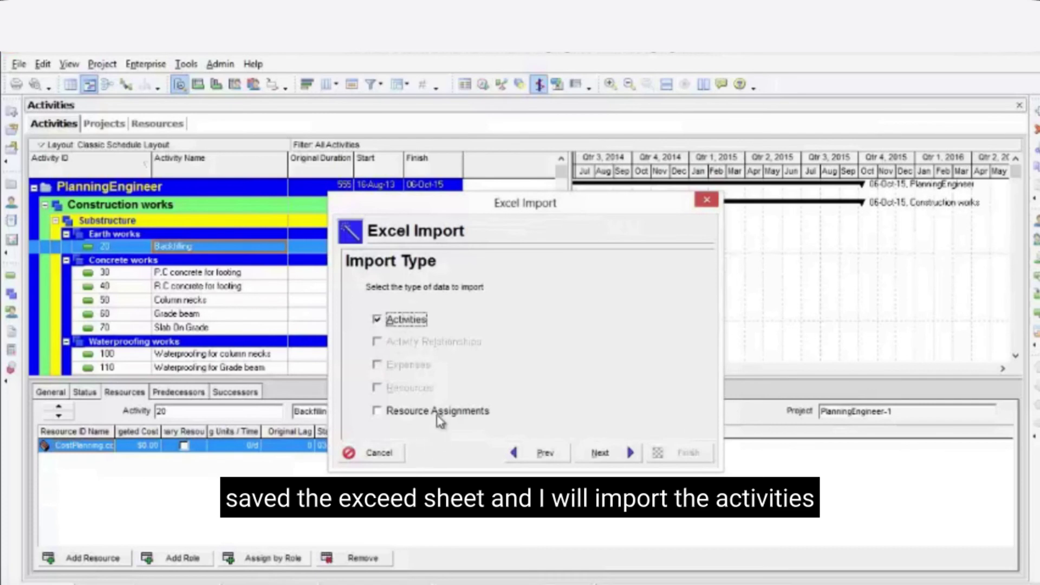
{"action": "left_click", "coordinate": [438, 417]}
{"action": "left_click", "coordinate": [608, 459]}
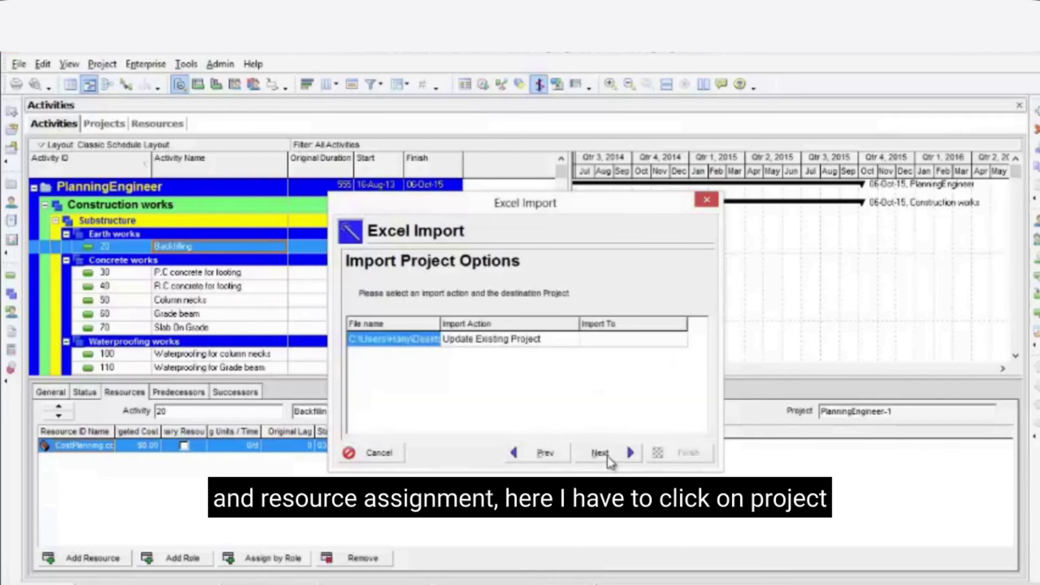
{"action": "left_click", "coordinate": [645, 335]}
{"action": "left_click", "coordinate": [679, 338]}
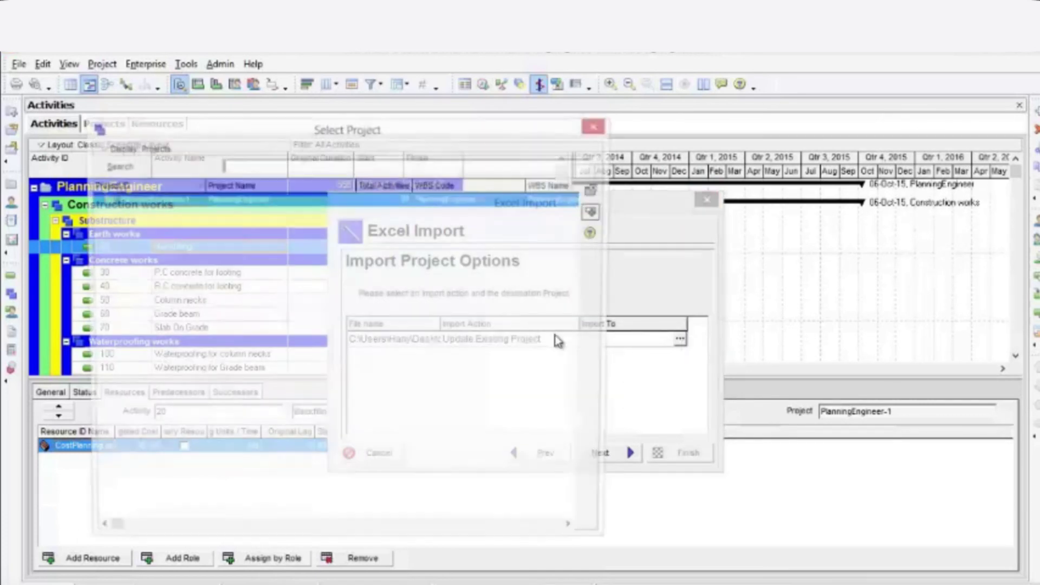
{"action": "double_click", "coordinate": [252, 206]}
{"action": "left_click", "coordinate": [602, 454]}
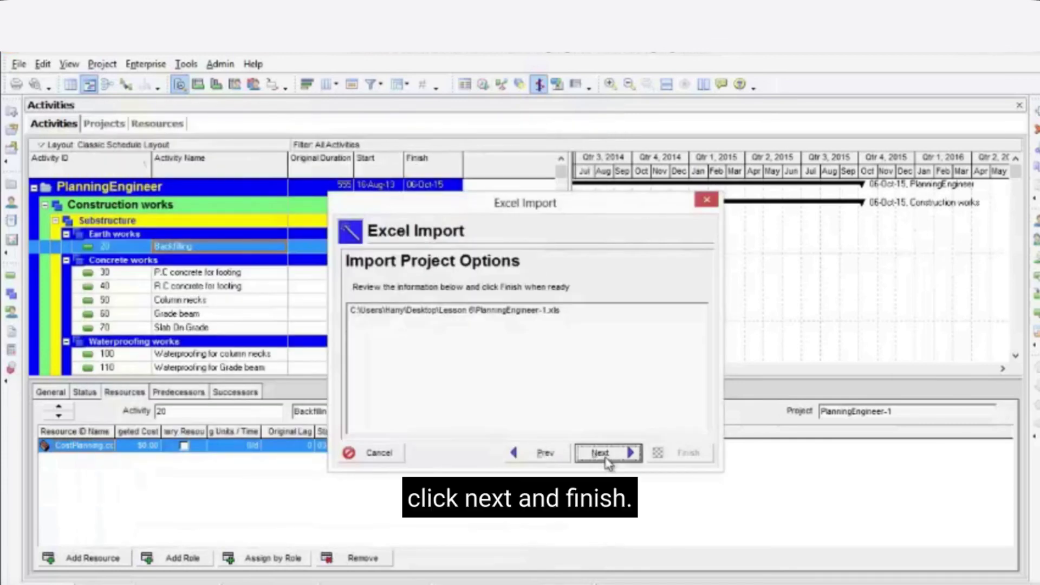
{"action": "left_click", "coordinate": [662, 454]}
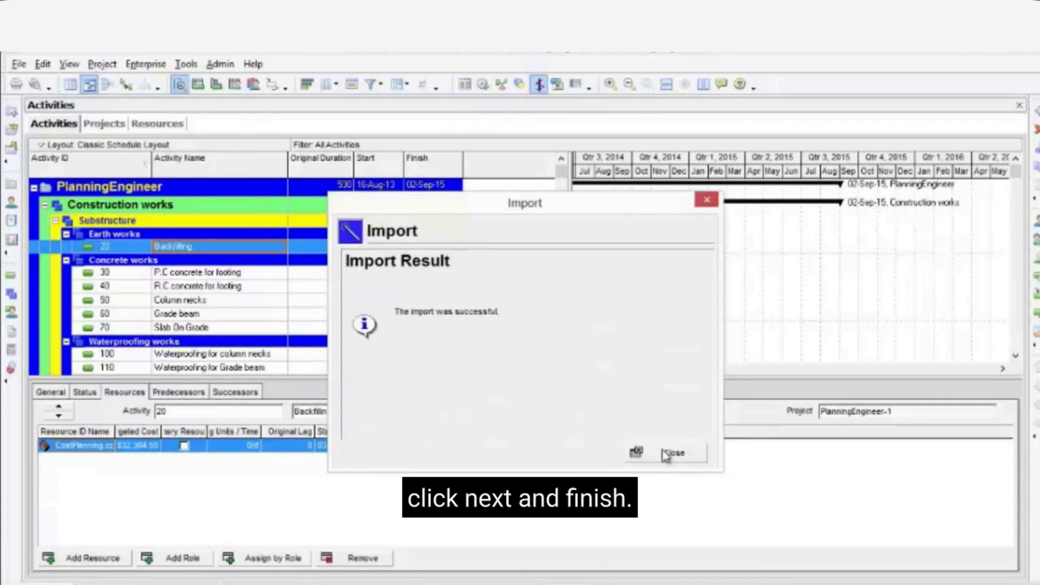
- Add the Costs > Budgeted Total Cost column as the last column and widen it
{"action": "left_click", "coordinate": [665, 454]}
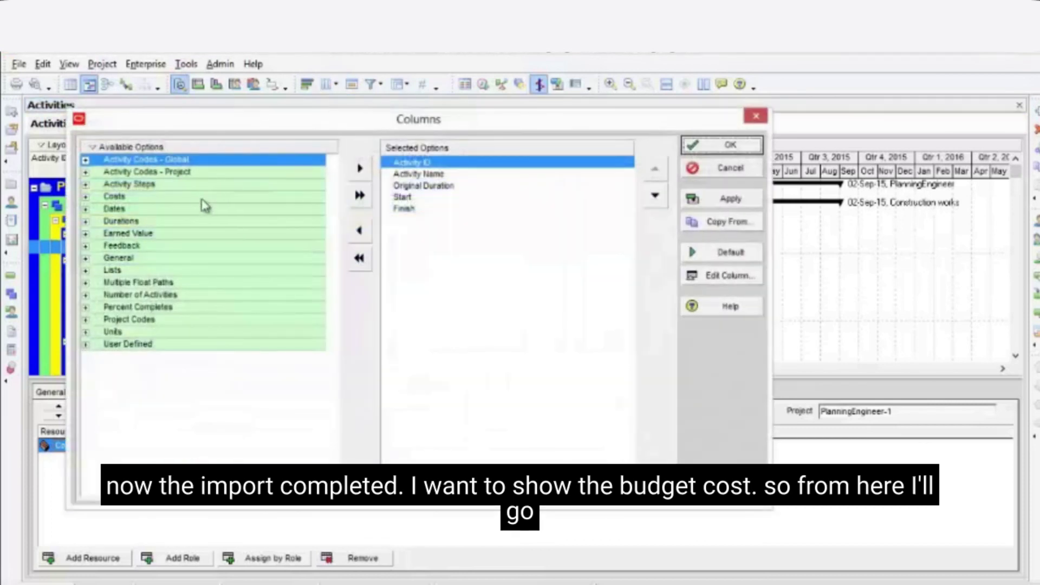
{"action": "double_click", "coordinate": [142, 198]}
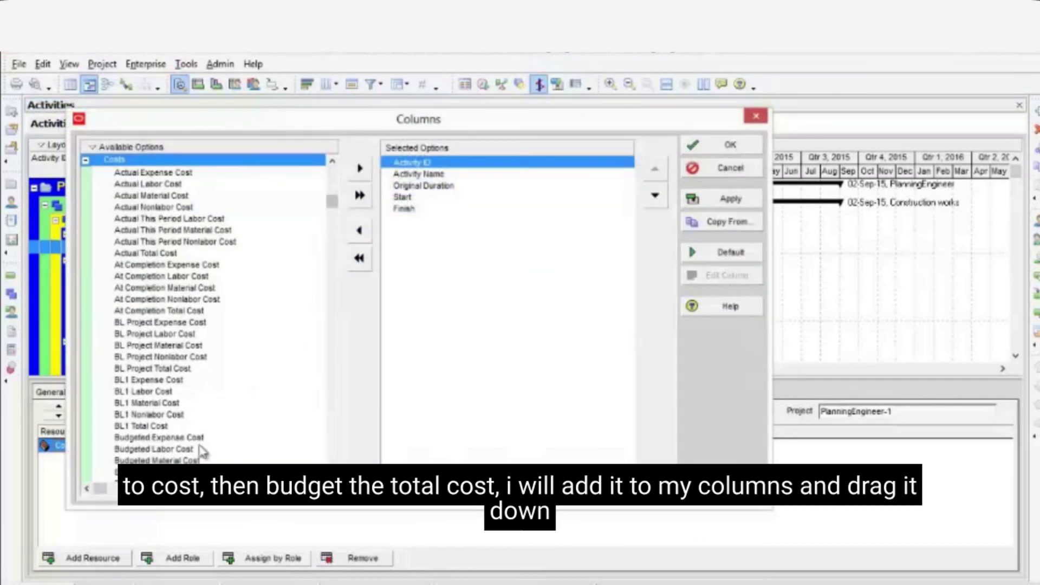
{"action": "scroll", "coordinate": [210, 308], "scroll_direction": "down", "scroll_amount": 1}
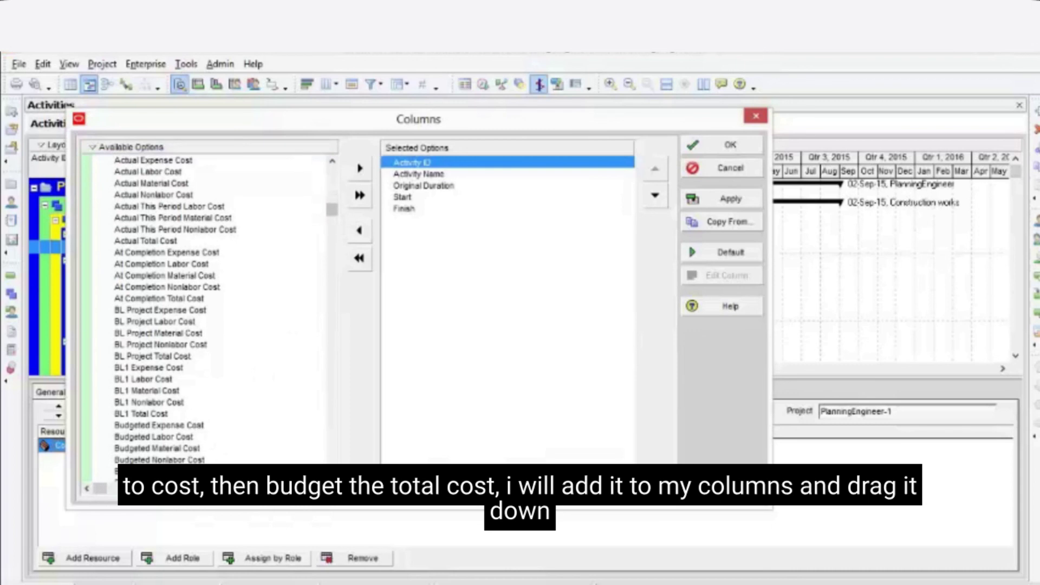
{"action": "double_click", "coordinate": [102, 471]}
{"action": "left_click", "coordinate": [655, 196]}
{"action": "left_click", "coordinate": [656, 196]}
{"action": "left_click", "coordinate": [656, 197]}
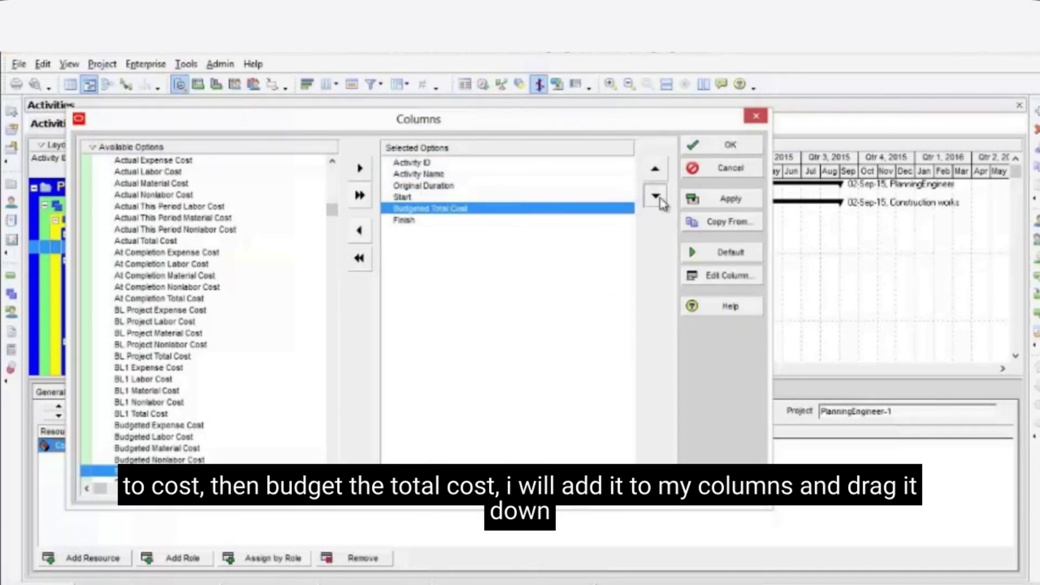
{"action": "left_click", "coordinate": [656, 197]}
{"action": "left_click", "coordinate": [731, 146]}
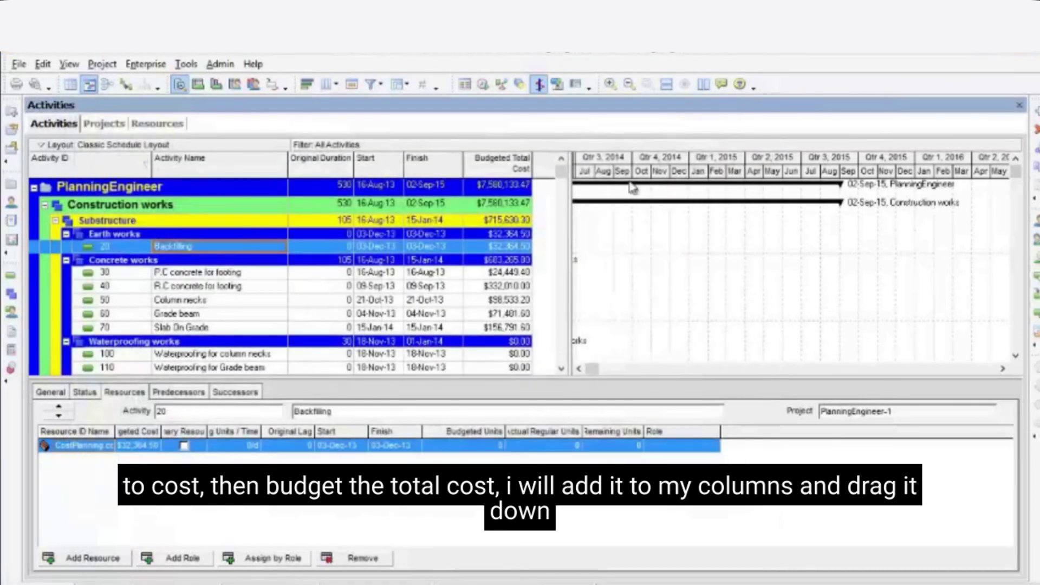
{"action": "left_click_drag", "start_coordinate": [531, 165], "coordinate": [537, 169]}
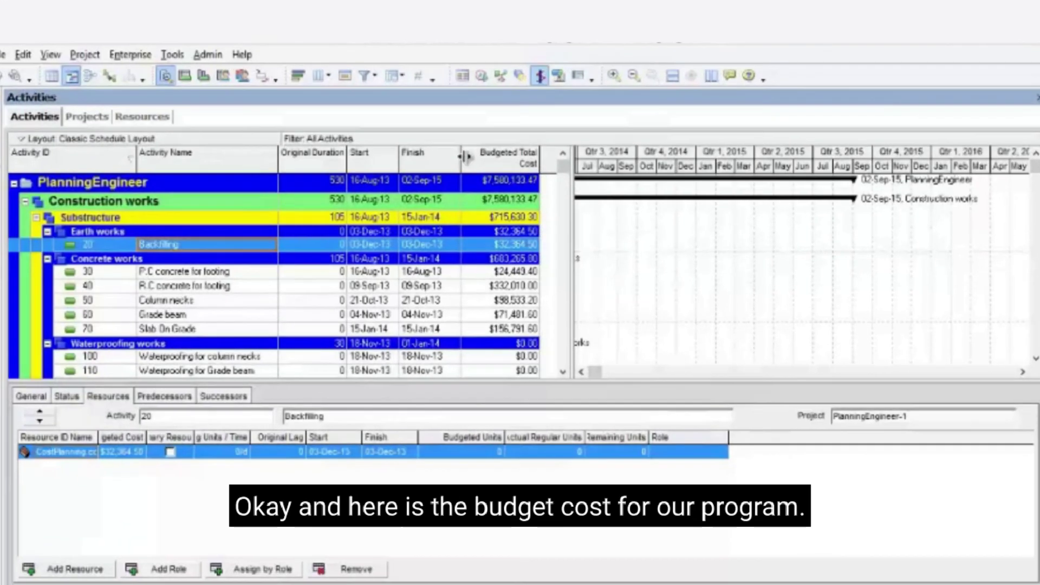